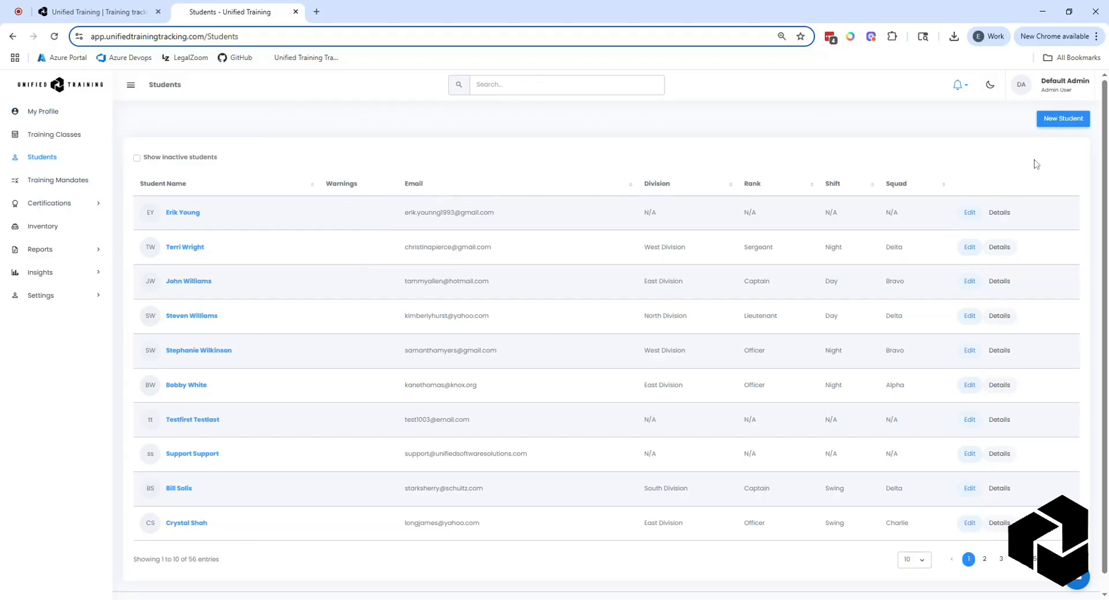
- Start a new student record with position FTO, South Division, Swing shift and Charlie squad, and view the available supervisors
{"action": "left_click", "coordinate": [1064, 123]}
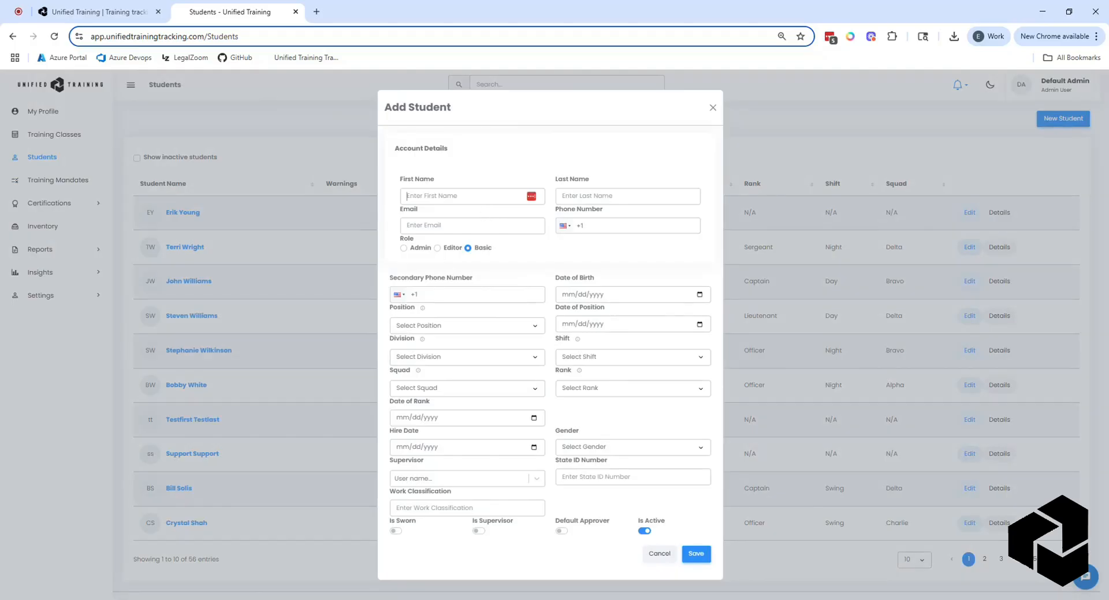
{"action": "left_click", "coordinate": [456, 226]}
{"action": "left_click", "coordinate": [615, 226]}
{"action": "left_click", "coordinate": [517, 269]}
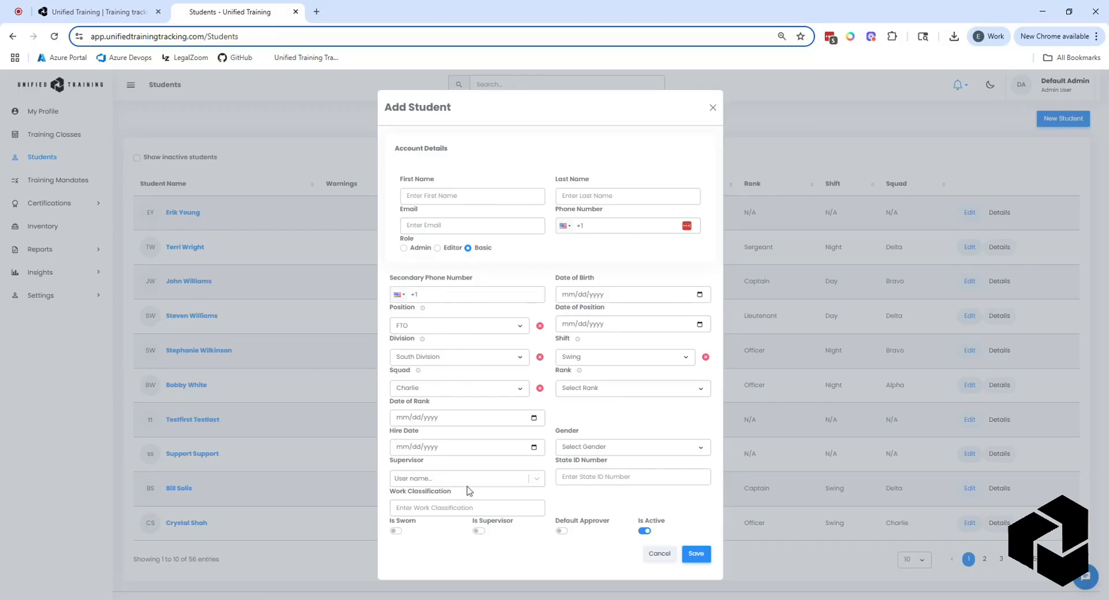
{"action": "left_click", "coordinate": [467, 479]}
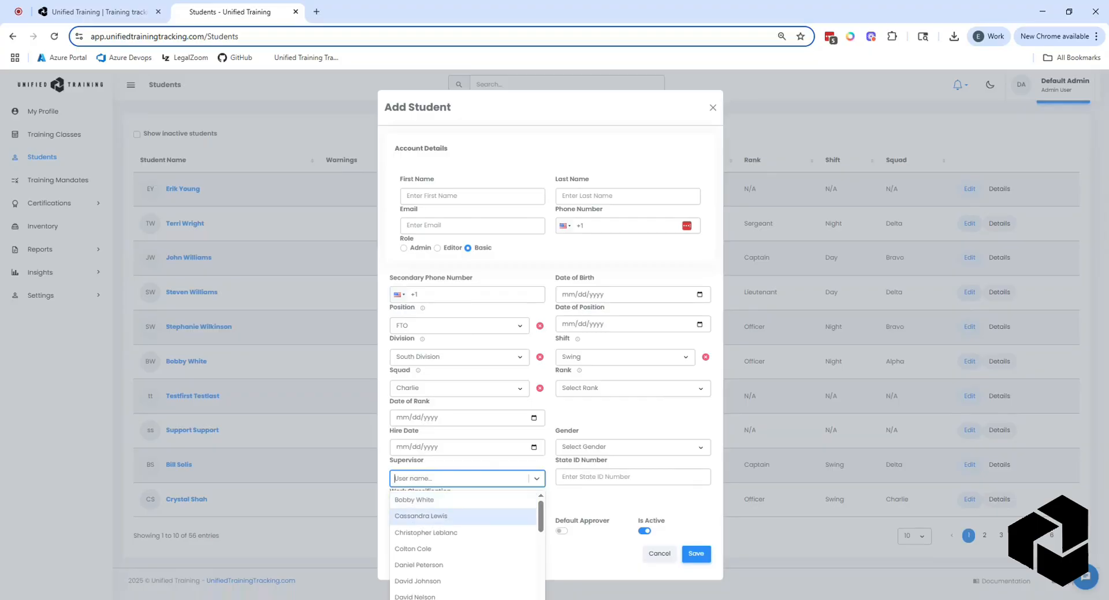
{"action": "left_click", "coordinate": [638, 505]}
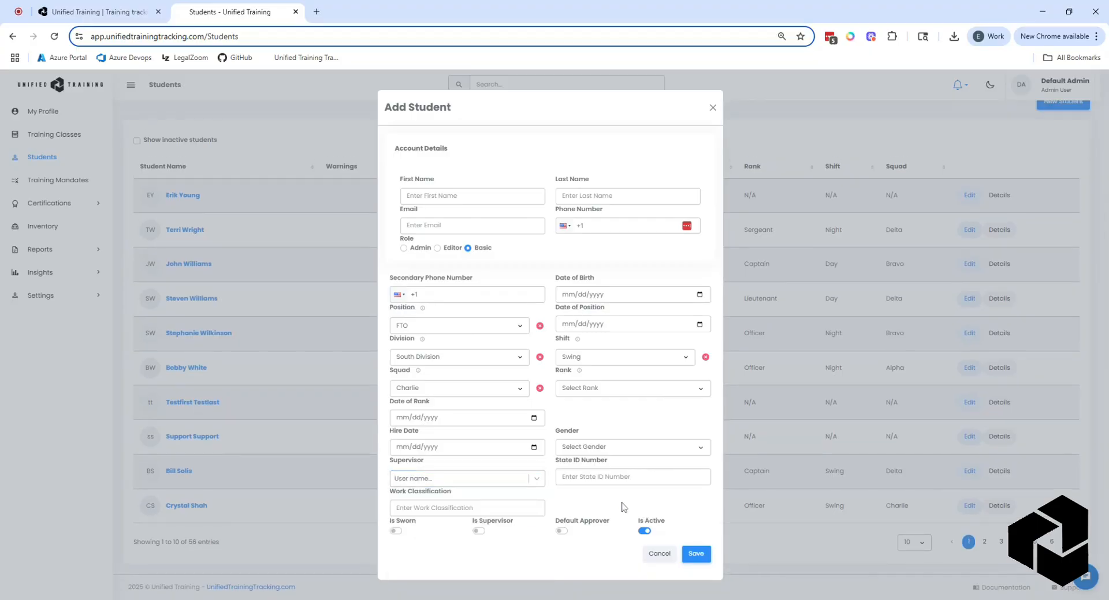
- Mark the new student as supervisor and default approver, and discard the record without saving
{"action": "left_click", "coordinate": [478, 532]}
{"action": "left_click", "coordinate": [455, 483]}
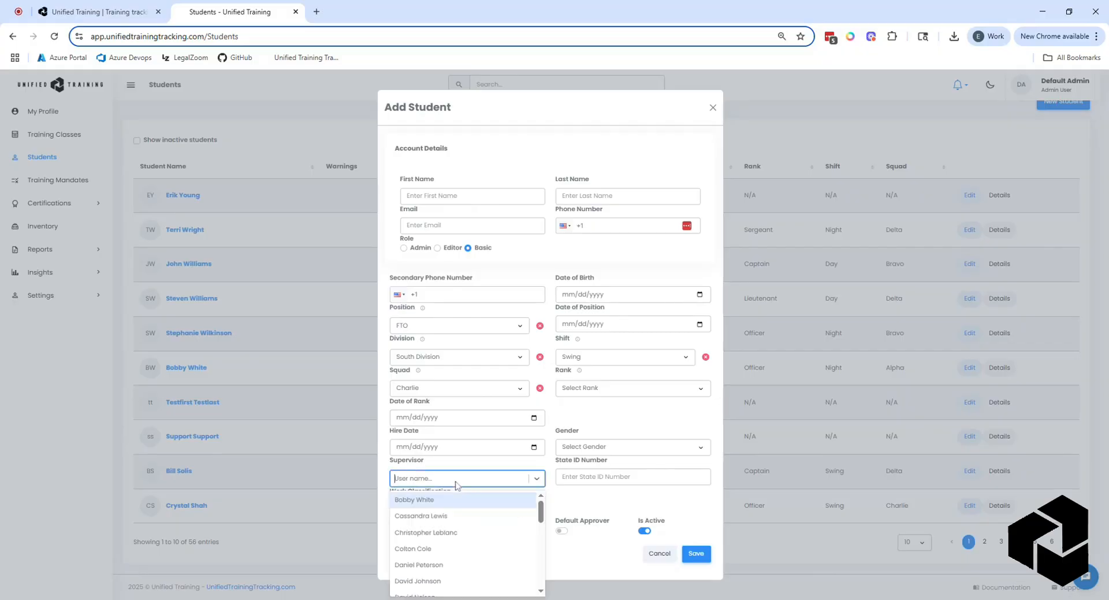
{"action": "left_click", "coordinate": [595, 509]}
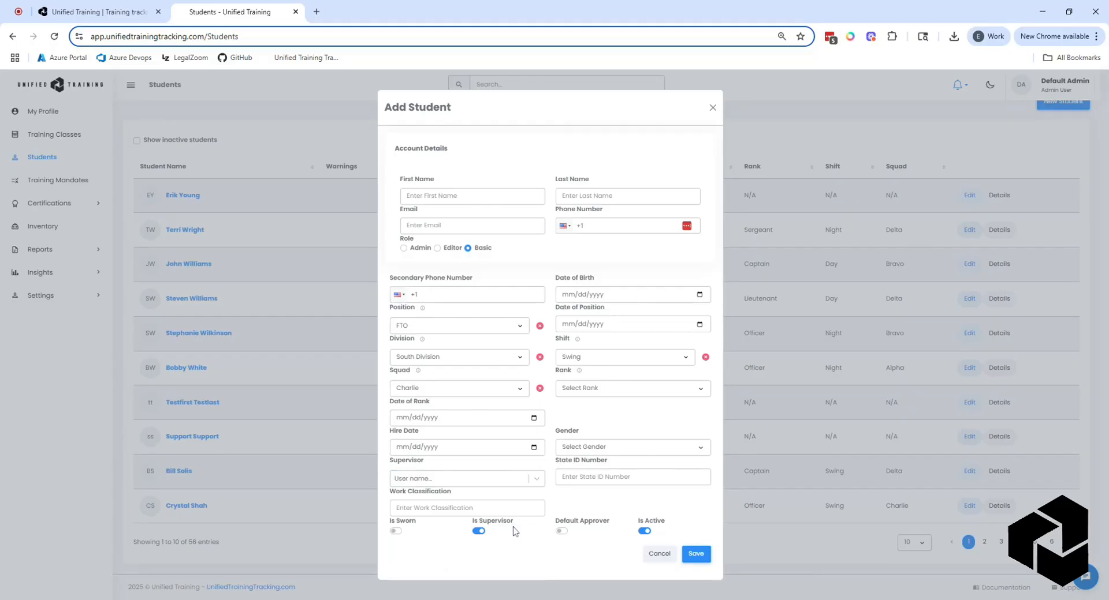
{"action": "left_click", "coordinate": [563, 532]}
{"action": "left_click", "coordinate": [713, 109]}
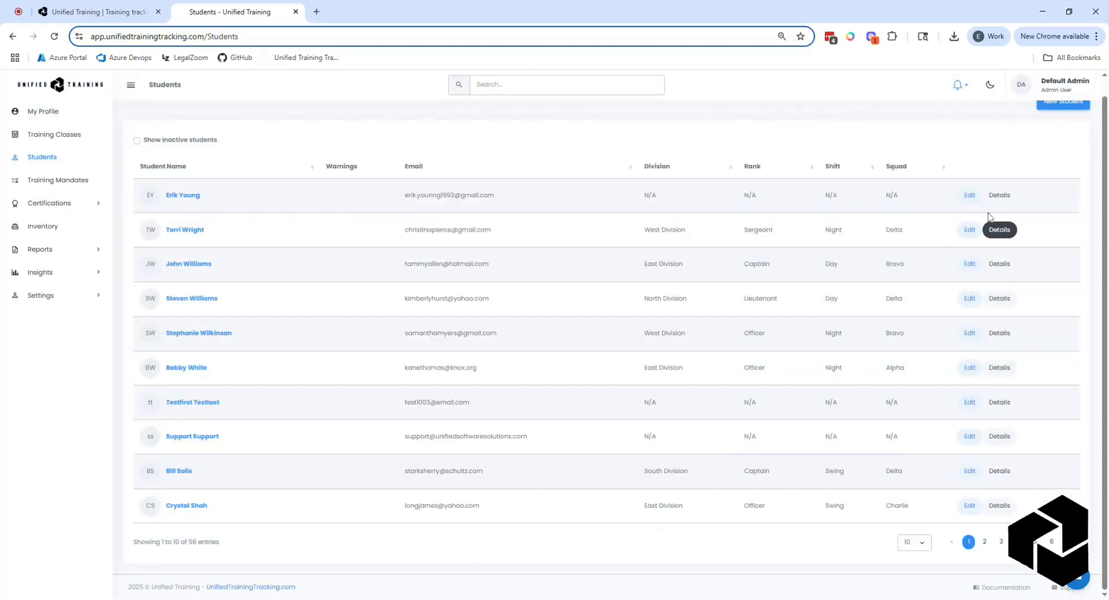
- Open the first listed student's details and review the profile down to the recommended classes
{"action": "left_click", "coordinate": [998, 197]}
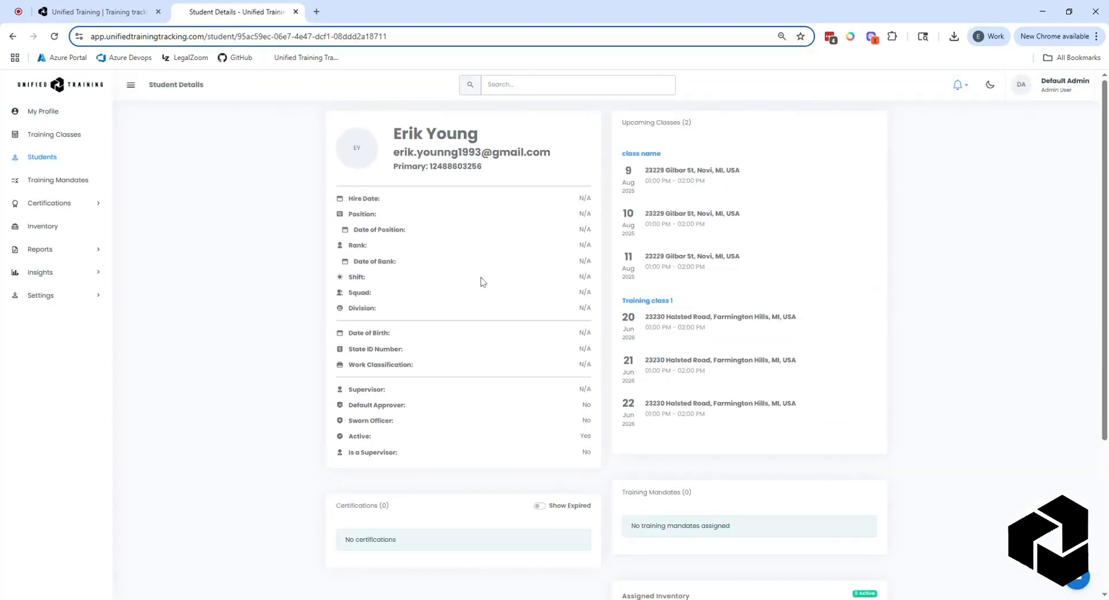
{"action": "scroll", "coordinate": [497, 265], "scroll_direction": "down", "scroll_amount": 1}
{"action": "scroll", "coordinate": [552, 270], "scroll_direction": "up", "scroll_amount": 1}
{"action": "scroll", "coordinate": [716, 255], "scroll_direction": "down", "scroll_amount": 3}
{"action": "scroll", "coordinate": [674, 292], "scroll_direction": "down", "scroll_amount": 1}
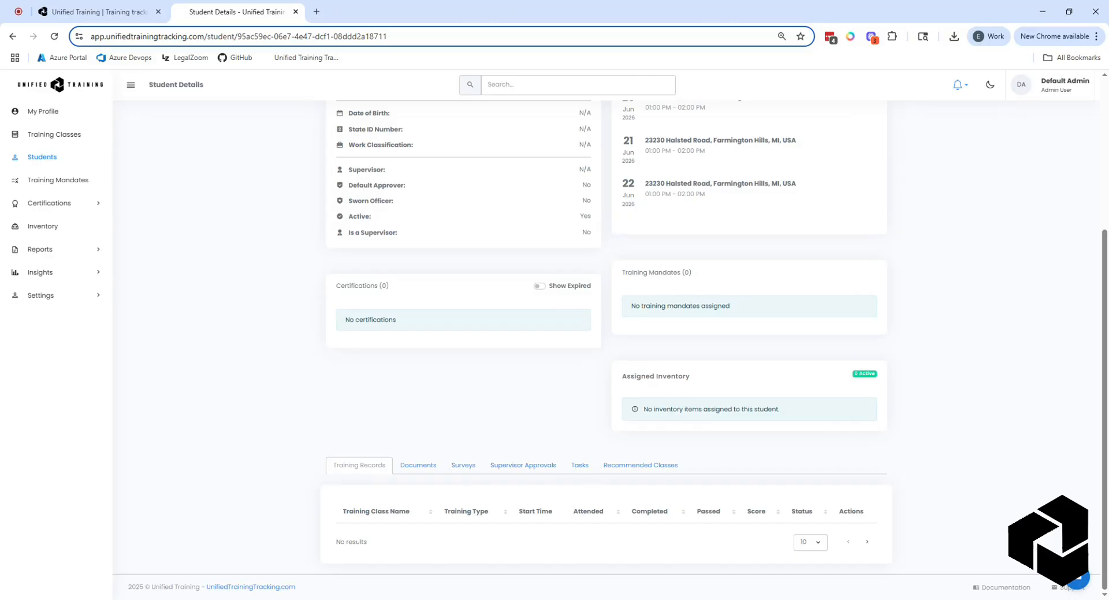
{"action": "left_click", "coordinate": [641, 465]}
{"action": "scroll", "coordinate": [485, 323], "scroll_direction": "down", "scroll_amount": 1}
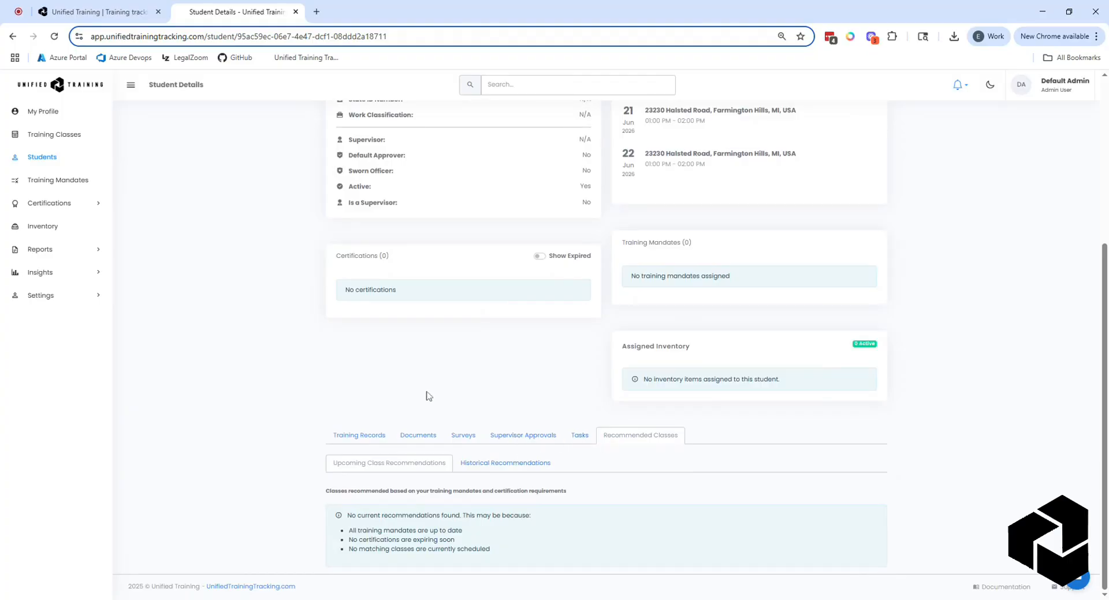
- Download the student import template, load students (4).xlsx into the student importer, and return to the student list
{"action": "left_click", "coordinate": [58, 298]}
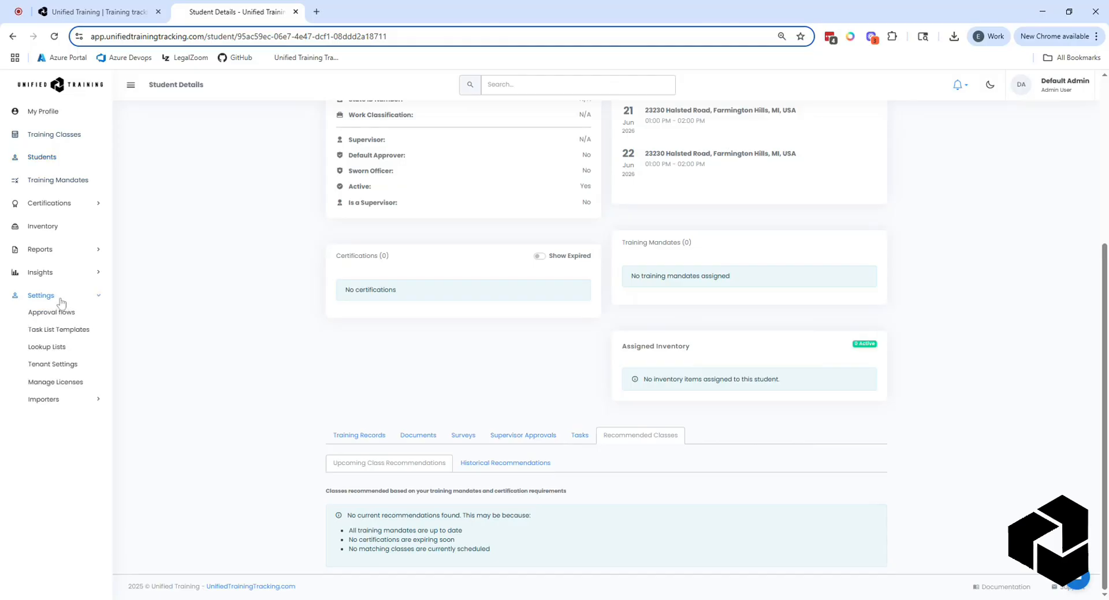
{"action": "left_click", "coordinate": [50, 400]}
{"action": "left_click", "coordinate": [78, 420]}
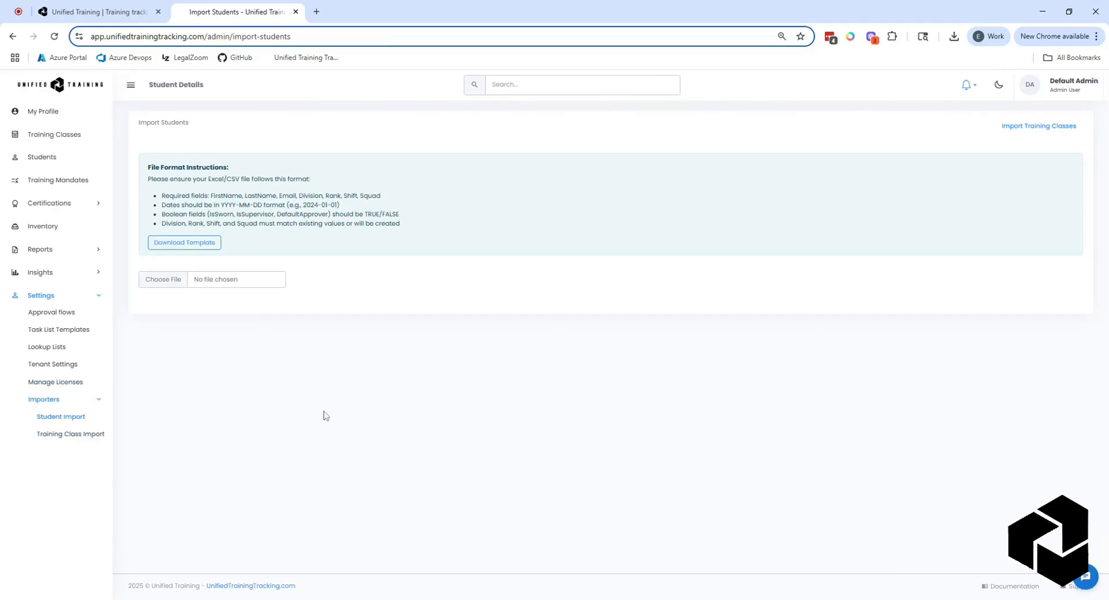
{"action": "left_click", "coordinate": [197, 245]}
{"action": "left_click", "coordinate": [172, 281]}
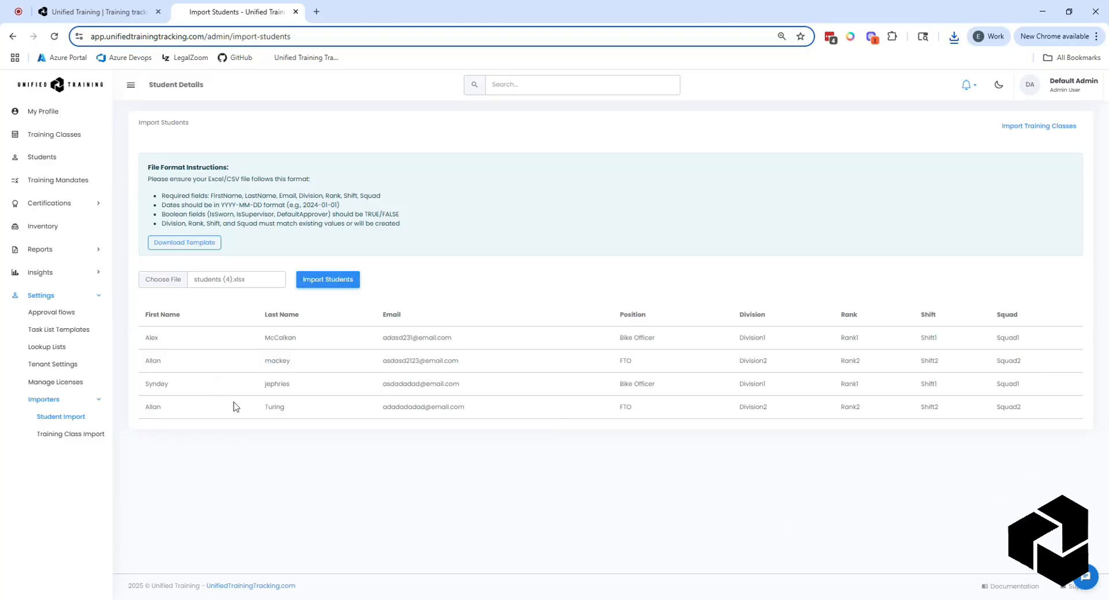
{"action": "left_click", "coordinate": [42, 157]}
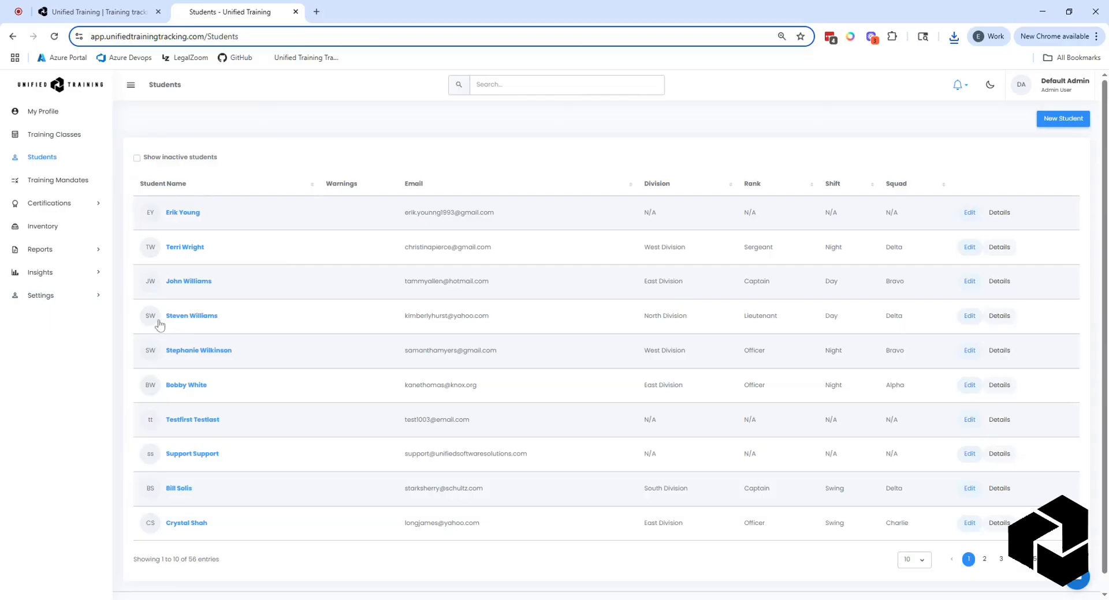
- Start a new training class of type forklift with 10 hours and a maximum of 40 students
{"action": "left_click", "coordinate": [72, 296]}
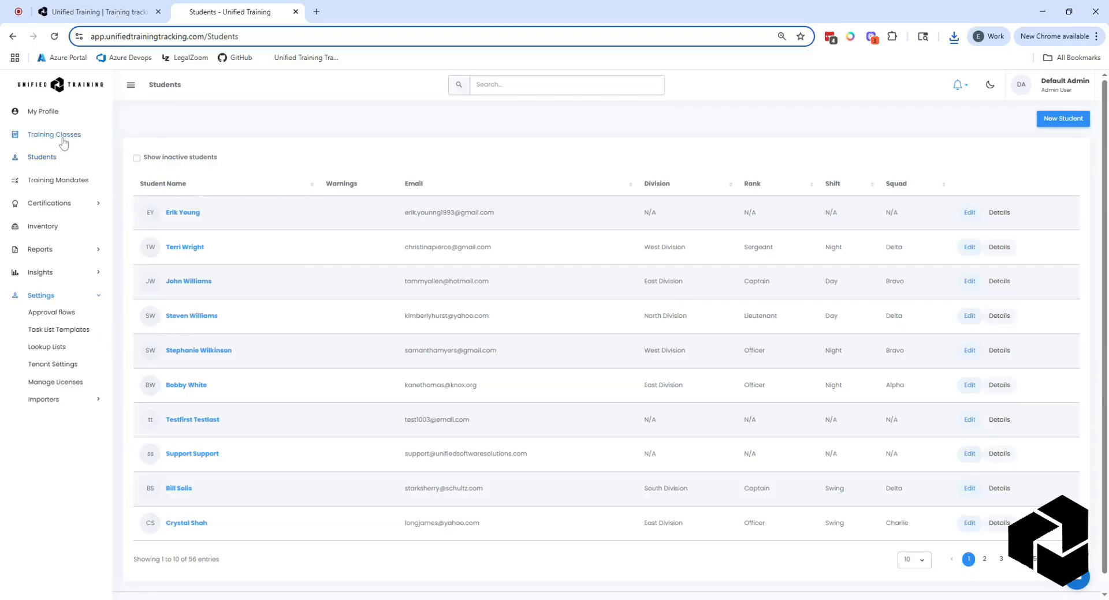
{"action": "left_click", "coordinate": [64, 139]}
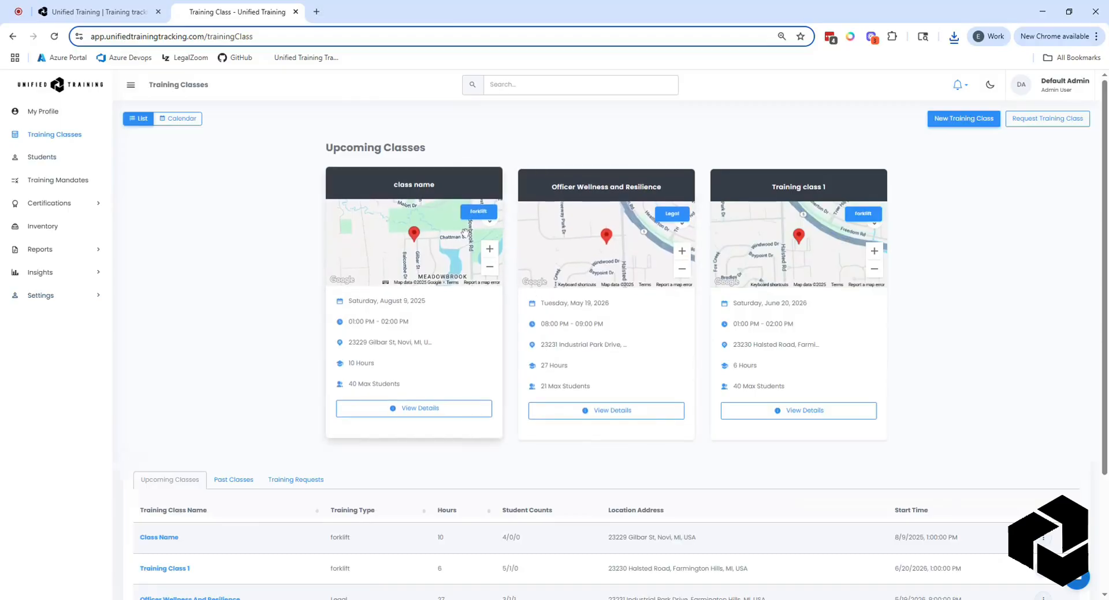
{"action": "left_click", "coordinate": [959, 118]}
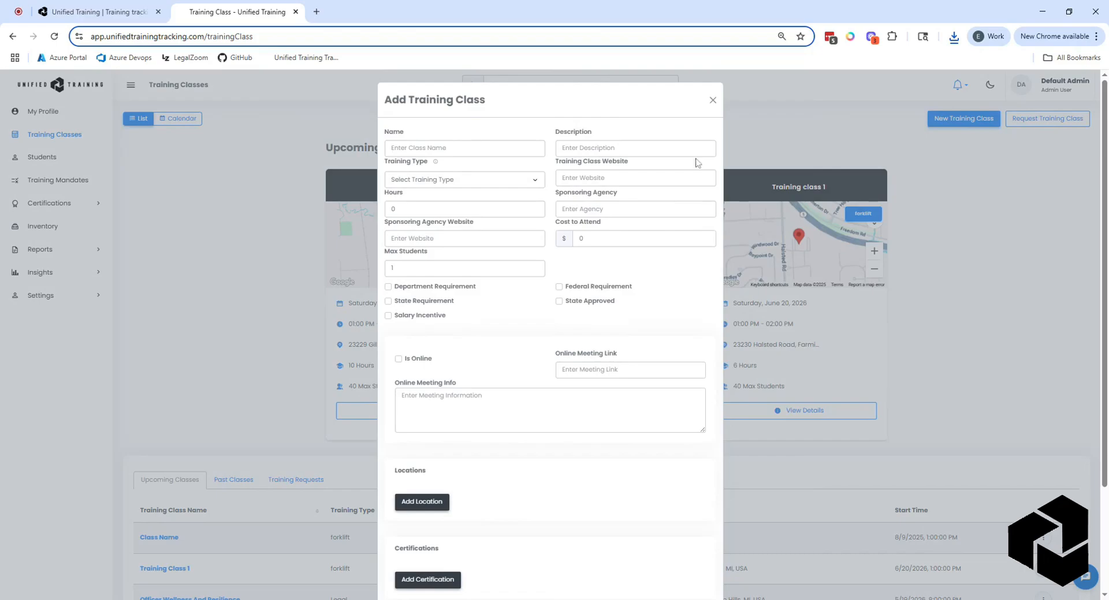
{"action": "left_click", "coordinate": [671, 149]}
{"action": "left_click", "coordinate": [465, 271]}
{"action": "type", "text": "0"}
{"action": "key", "text": "BackSpace"}
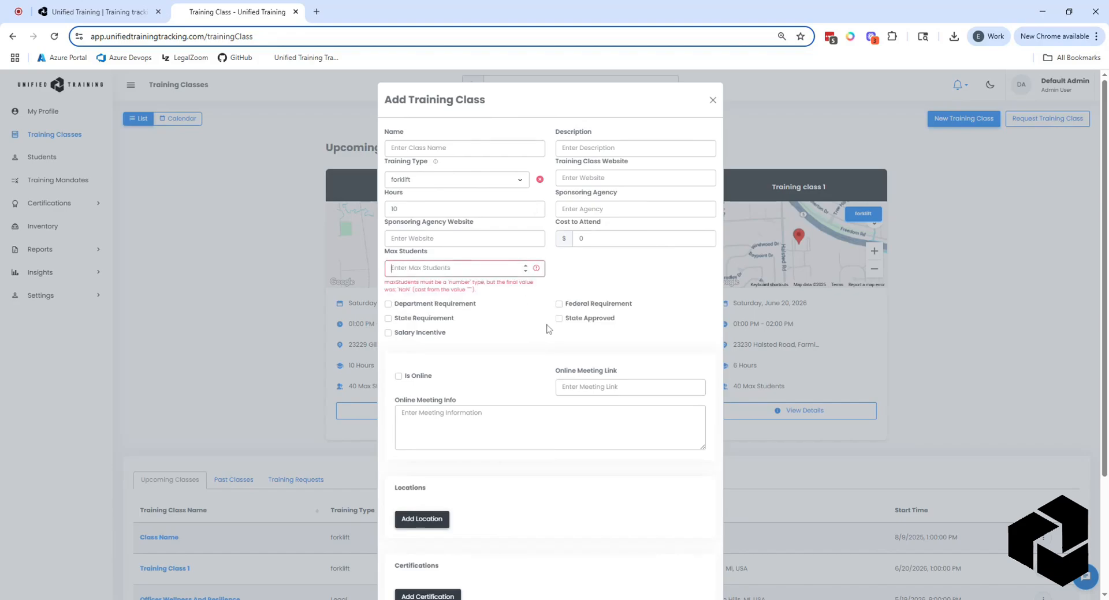
{"action": "type", "text": "40"}
- Add a class location with its address, starting 08/09/2025 at 06:00 PM and ending at 11:00 PM
{"action": "scroll", "coordinate": [393, 276], "scroll_direction": "down", "scroll_amount": 1}
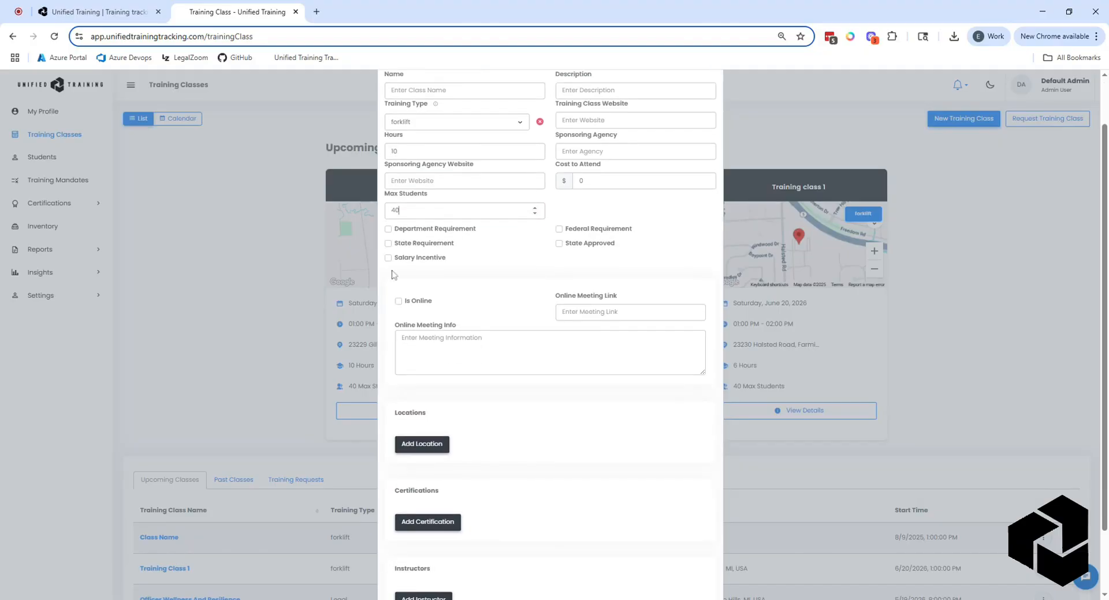
{"action": "scroll", "coordinate": [461, 368], "scroll_direction": "down", "scroll_amount": 2}
{"action": "left_click", "coordinate": [521, 359]}
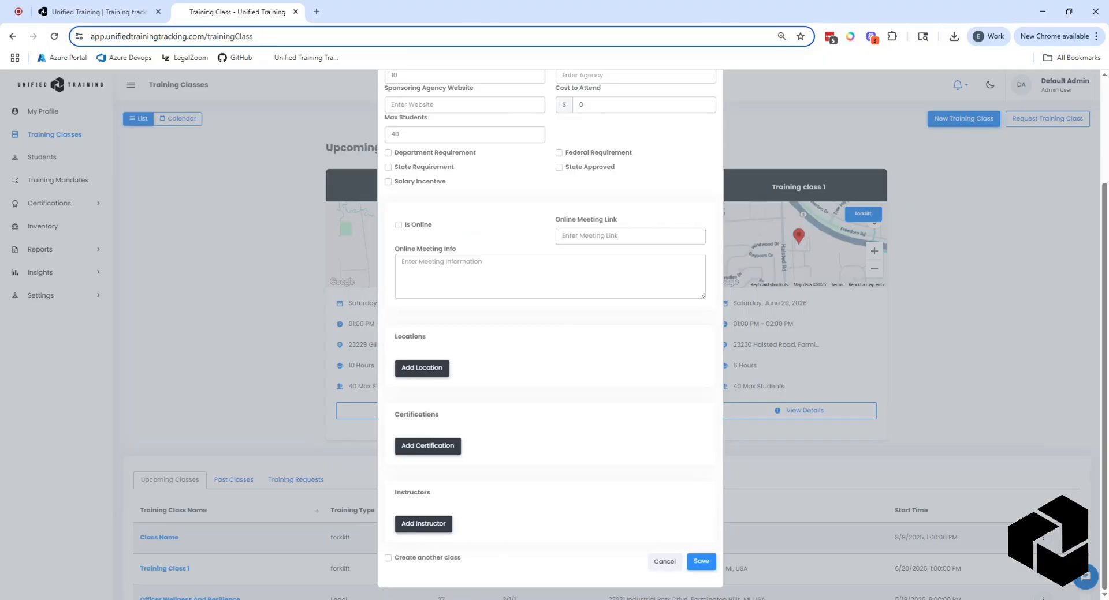
{"action": "left_click", "coordinate": [441, 370]}
{"action": "left_click", "coordinate": [513, 450]}
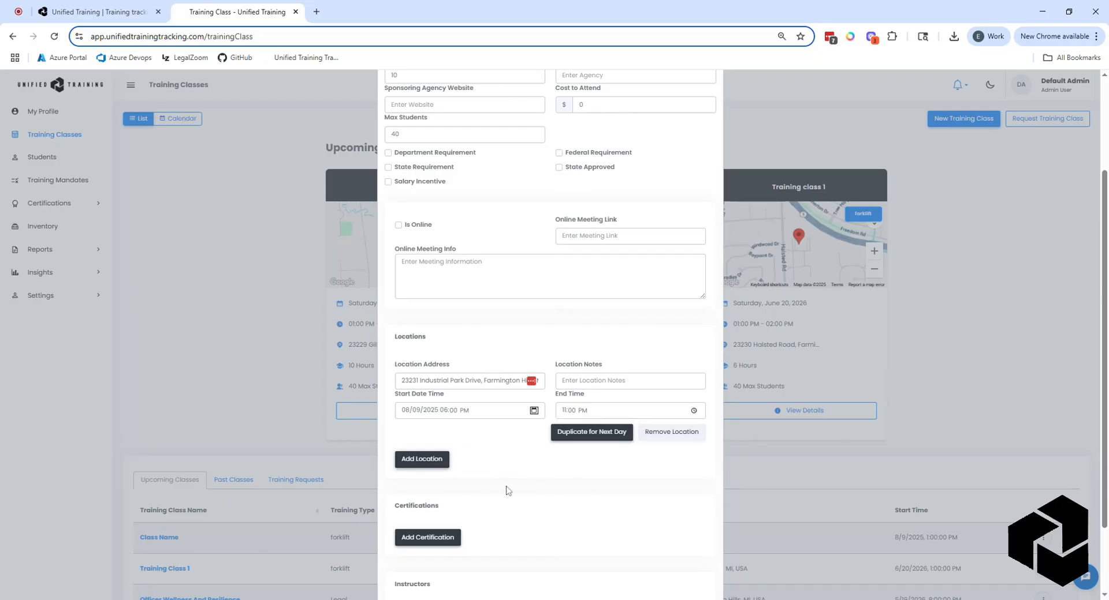
- Add two more blank locations to the class and remove both
{"action": "scroll", "coordinate": [524, 443], "scroll_direction": "down", "scroll_amount": 2}
{"action": "left_click", "coordinate": [421, 368]}
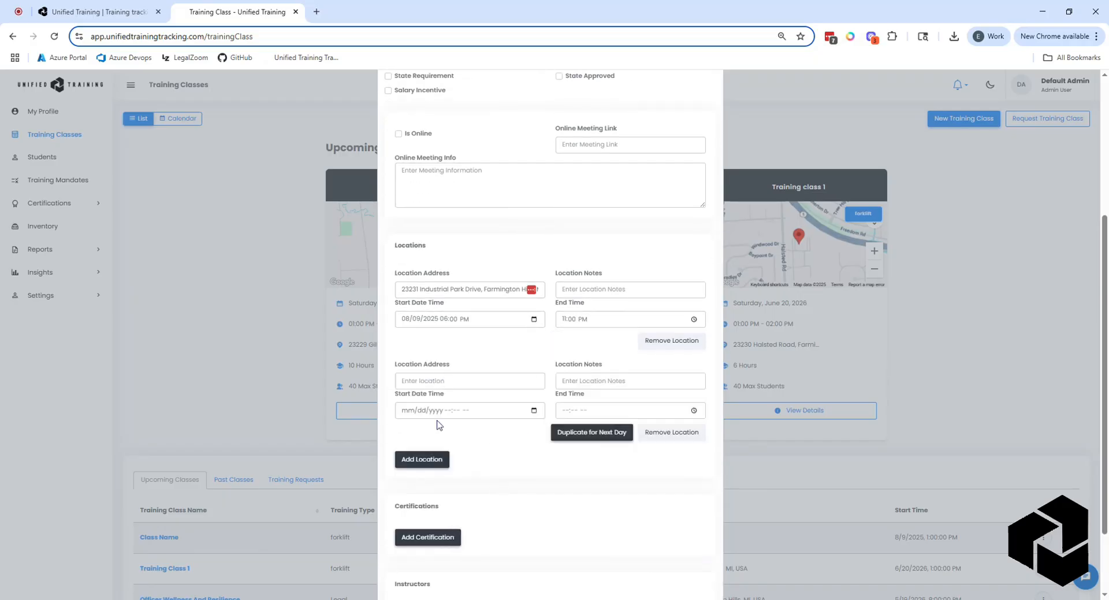
{"action": "left_click", "coordinate": [422, 459]}
{"action": "scroll", "coordinate": [549, 462], "scroll_direction": "down", "scroll_amount": 1}
{"action": "left_click", "coordinate": [678, 468]}
{"action": "left_click", "coordinate": [678, 374]}
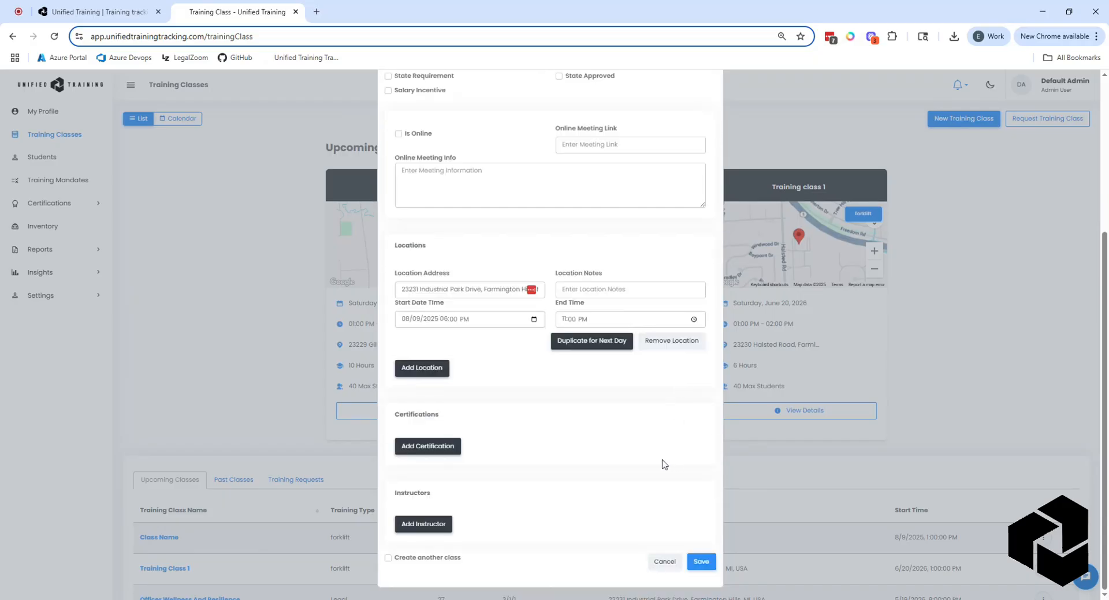
- Duplicate the class location for the next day twice, covering 08/10/2025 and 08/11/2025
{"action": "scroll", "coordinate": [554, 458], "scroll_direction": "up", "scroll_amount": 2}
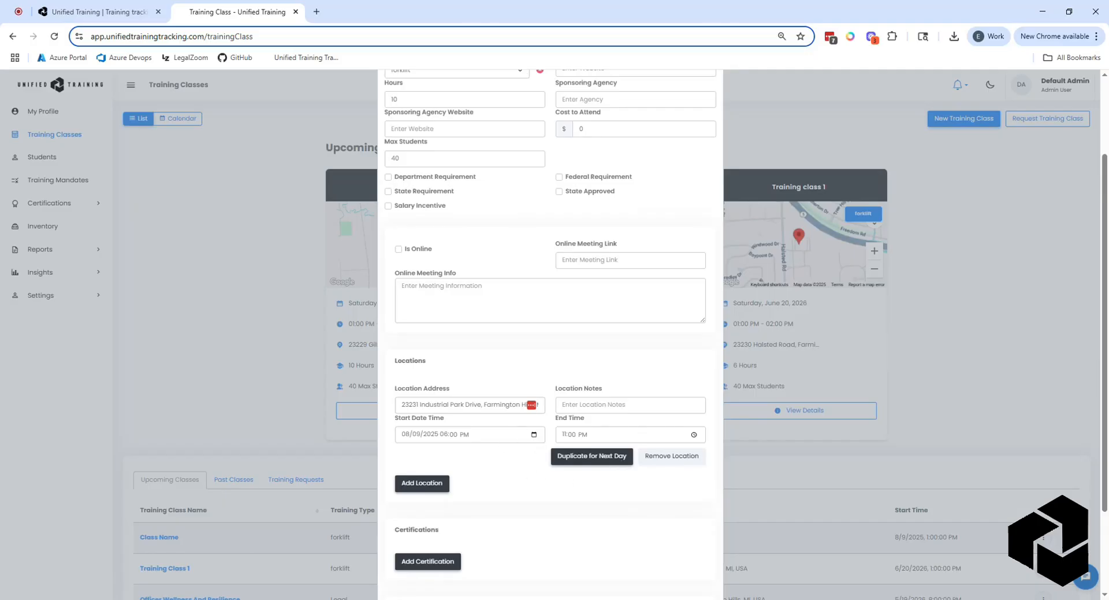
{"action": "scroll", "coordinate": [569, 450], "scroll_direction": "down", "scroll_amount": 1}
{"action": "left_click", "coordinate": [589, 401]}
{"action": "left_click", "coordinate": [624, 494]}
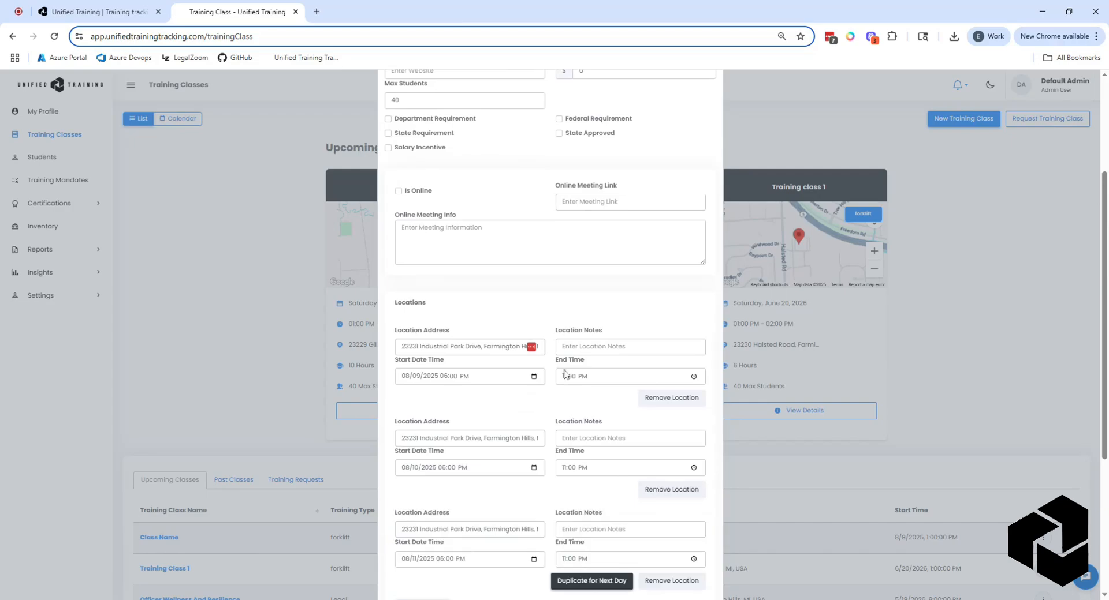
- Add the Officer wellness certification to the training class
{"action": "scroll", "coordinate": [623, 494], "scroll_direction": "down", "scroll_amount": 2}
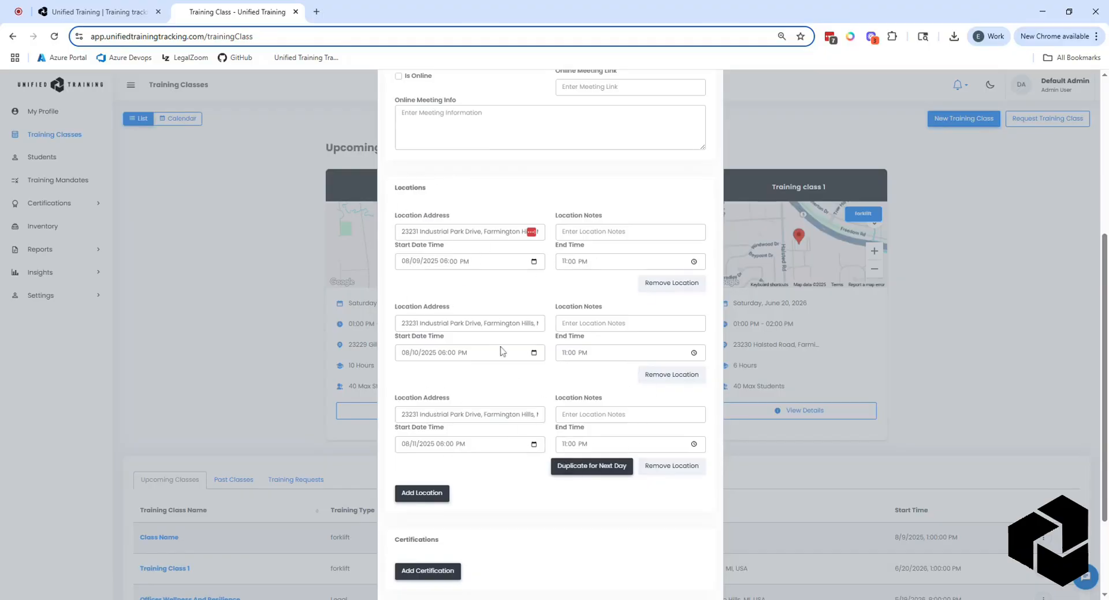
{"action": "scroll", "coordinate": [500, 351], "scroll_direction": "down", "scroll_amount": 2}
{"action": "left_click", "coordinate": [439, 460]}
{"action": "scroll", "coordinate": [508, 323], "scroll_direction": "down", "scroll_amount": 1}
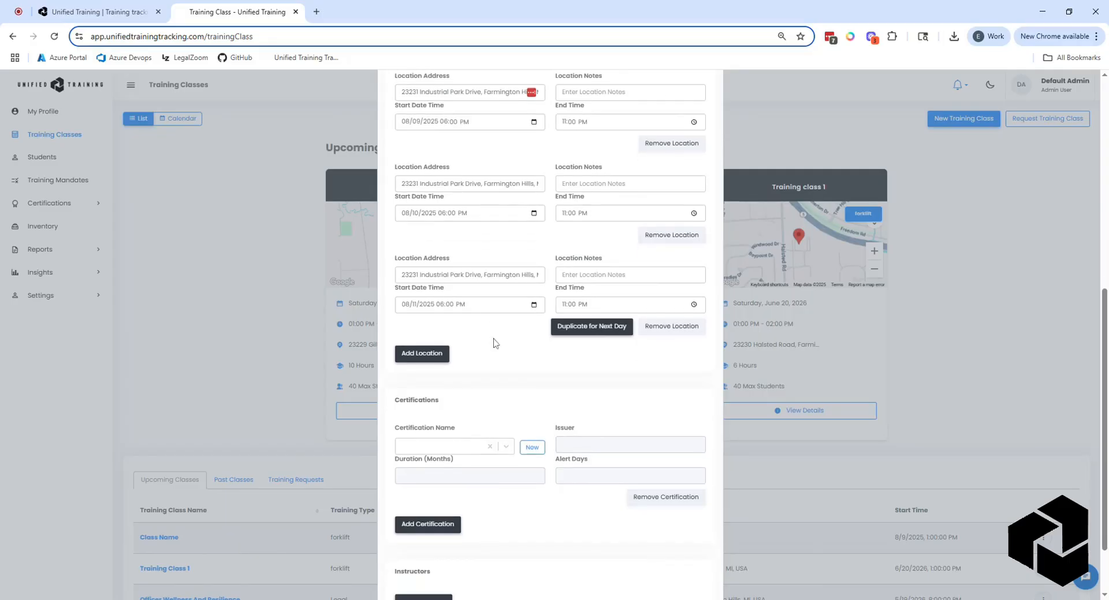
{"action": "scroll", "coordinate": [495, 343], "scroll_direction": "down", "scroll_amount": 1}
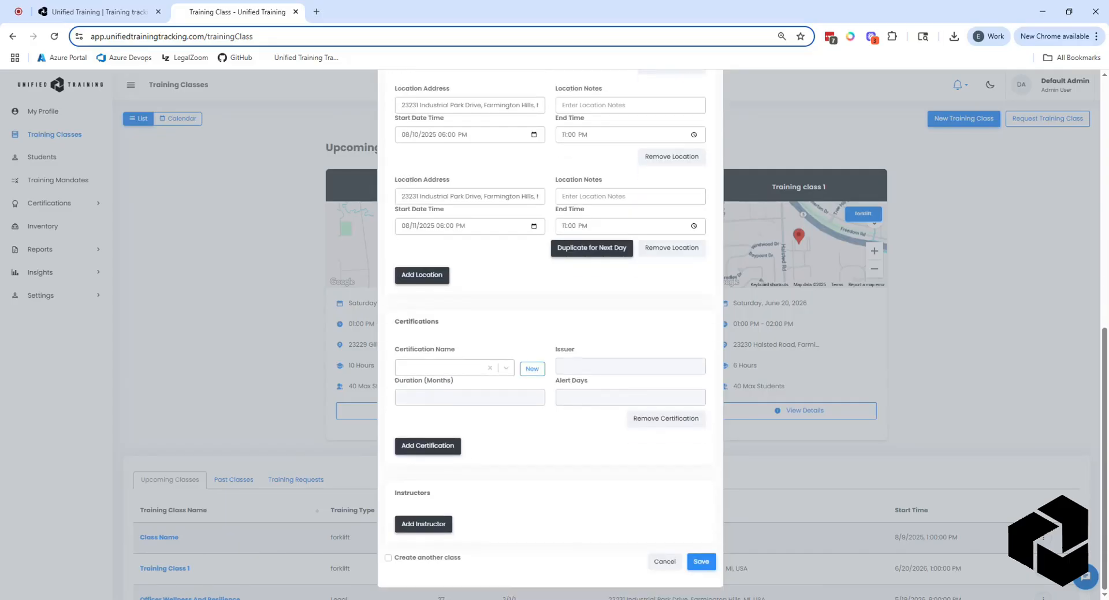
{"action": "left_click", "coordinate": [452, 373]}
{"action": "left_click", "coordinate": [455, 391]}
{"action": "left_click", "coordinate": [473, 372]}
{"action": "left_click", "coordinate": [473, 394]}
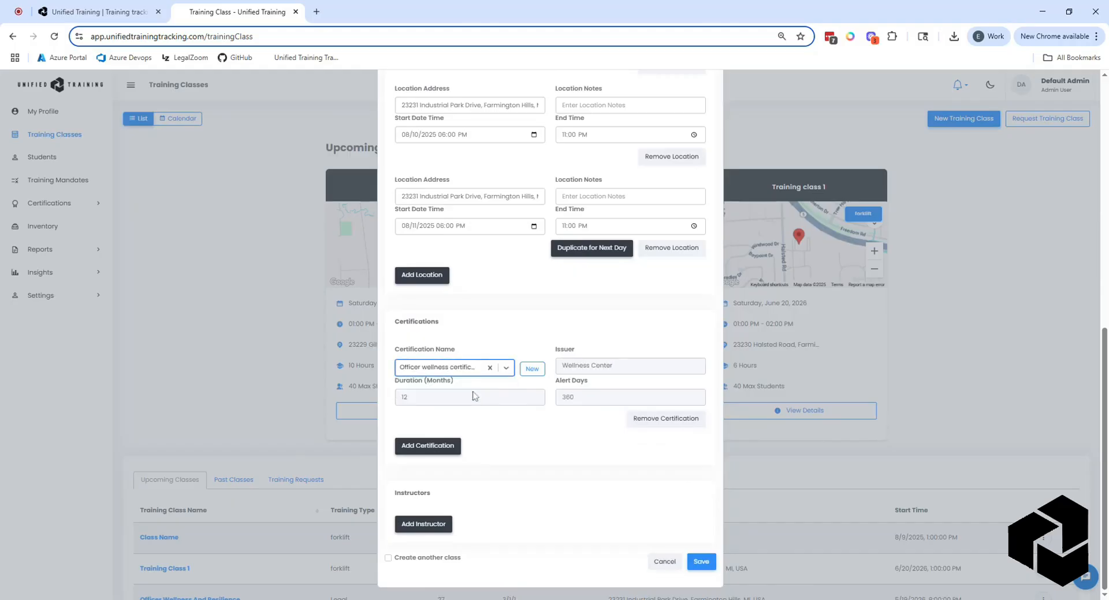
{"action": "left_click", "coordinate": [530, 451]}
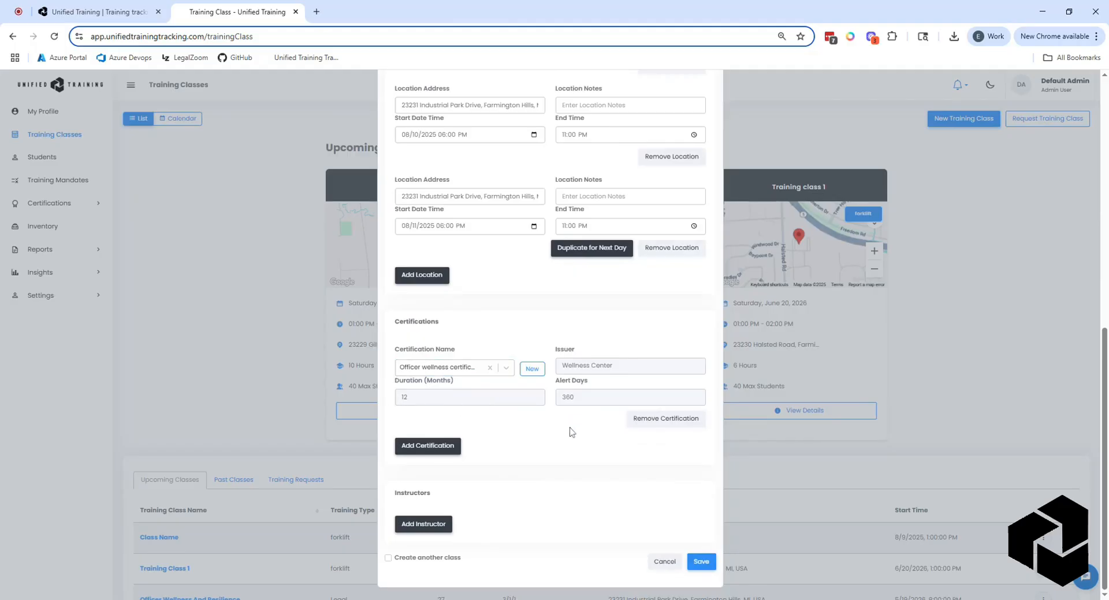
- Add an instructor to the class and enter "Ext" as the instructor's first name
{"action": "left_click", "coordinate": [424, 525]}
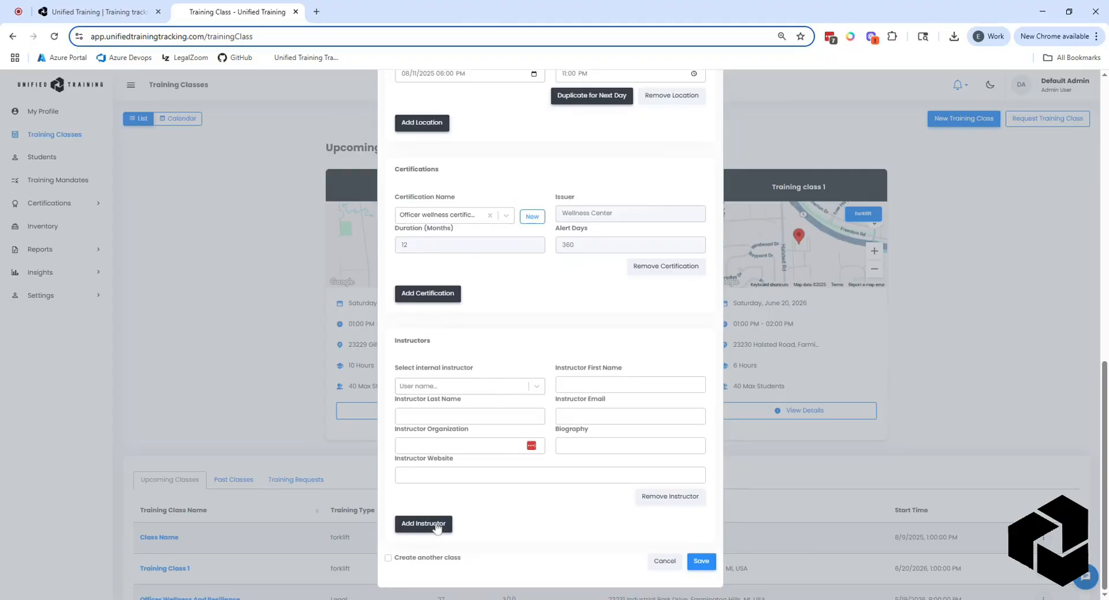
{"action": "left_click", "coordinate": [482, 385]}
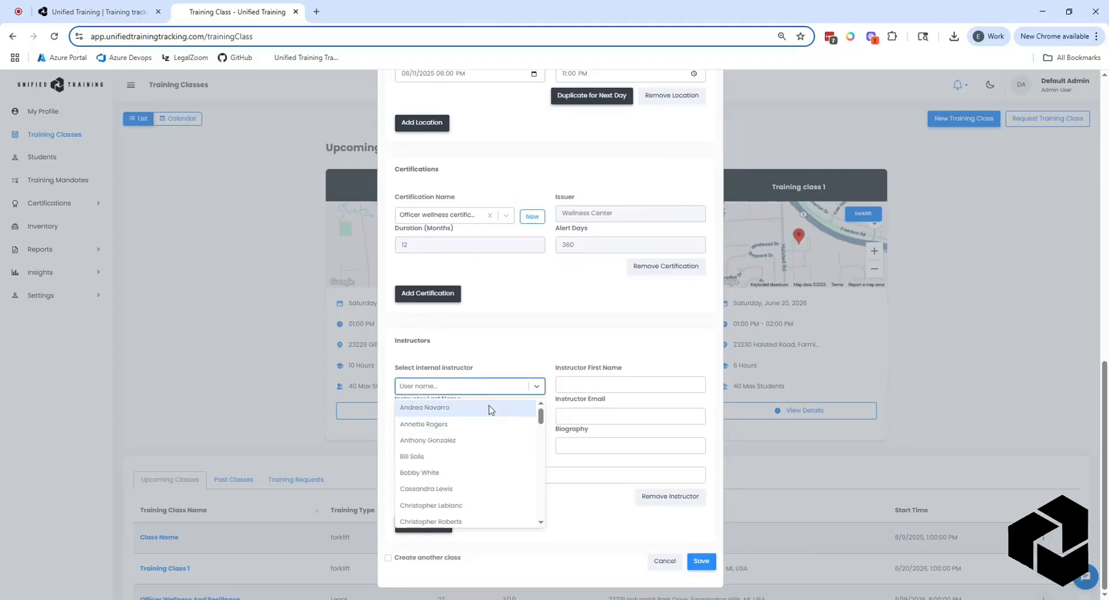
{"action": "left_click", "coordinate": [606, 538]}
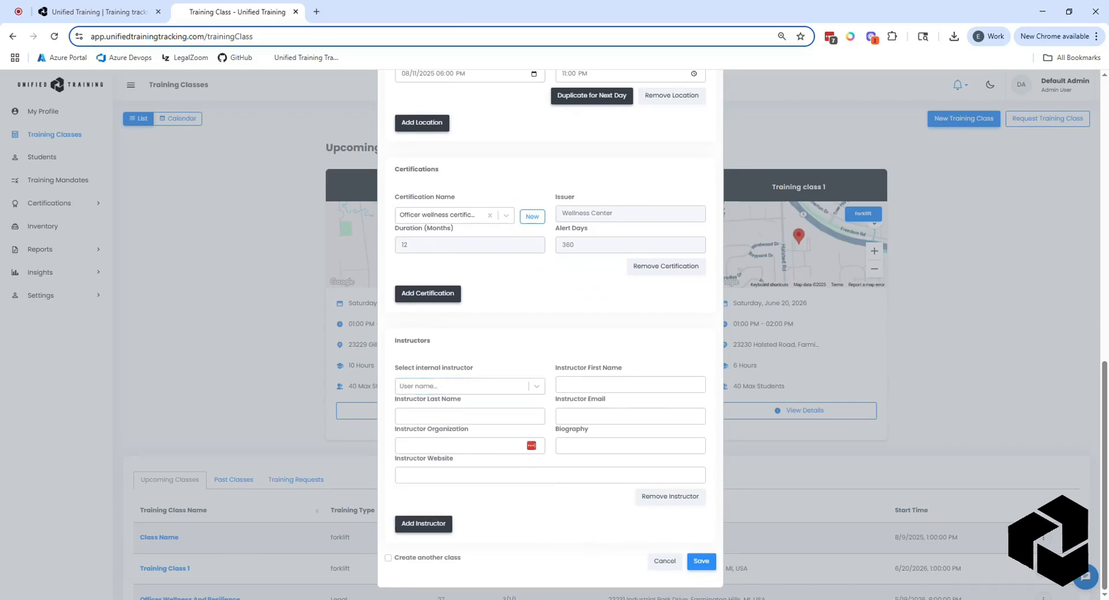
{"action": "left_click", "coordinate": [613, 385]}
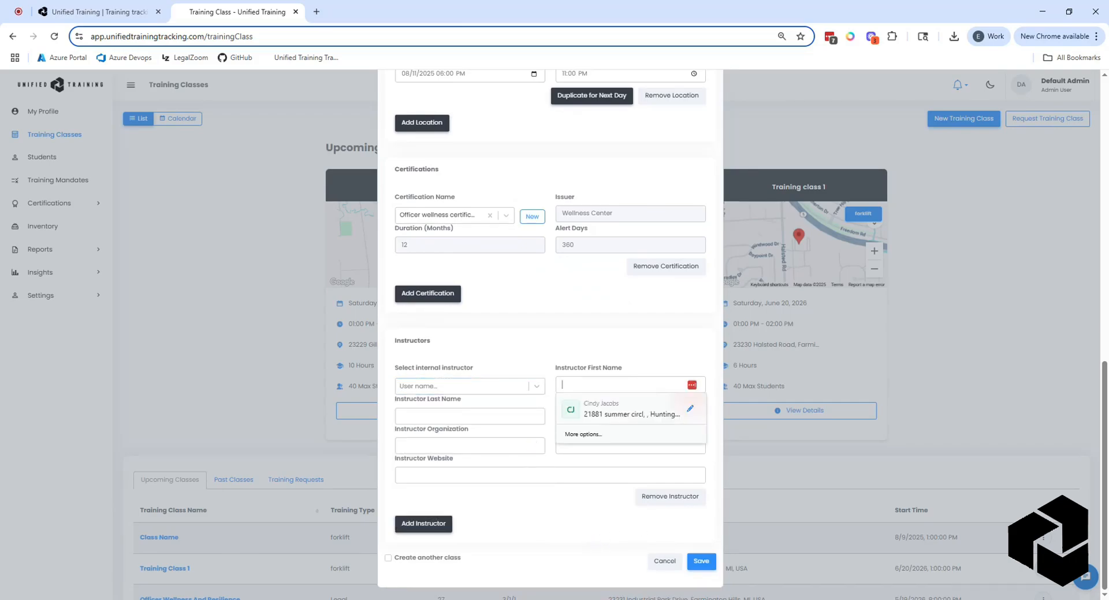
{"action": "type", "text": "Ext"}
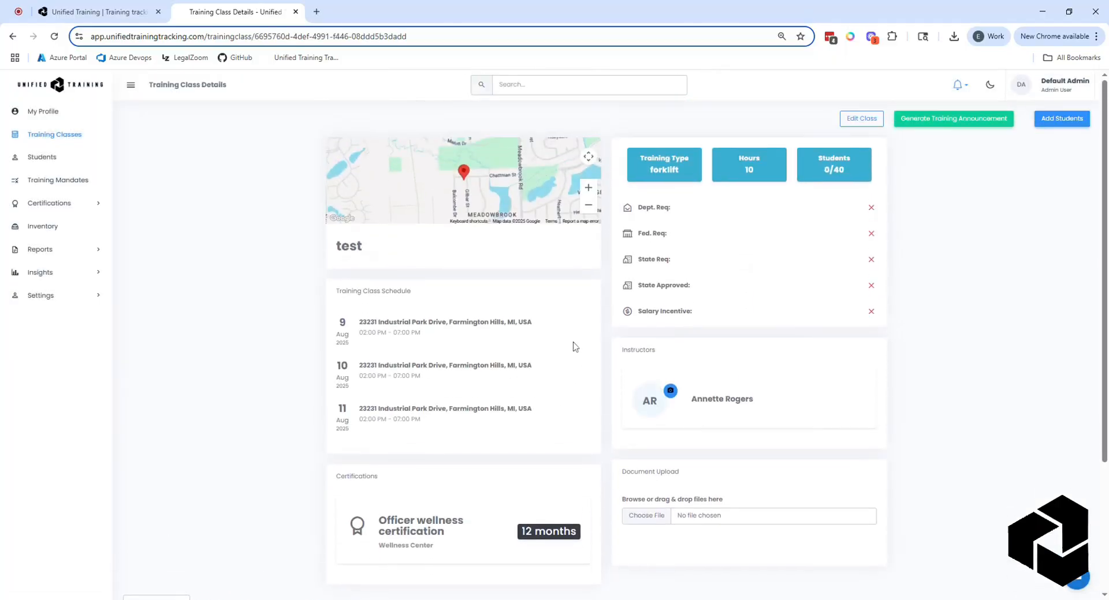
- Examine the test class's details page, from the requirements, schedule, certification and instructor to document upload and training records
{"action": "scroll", "coordinate": [451, 184], "scroll_direction": "up", "scroll_amount": 2}
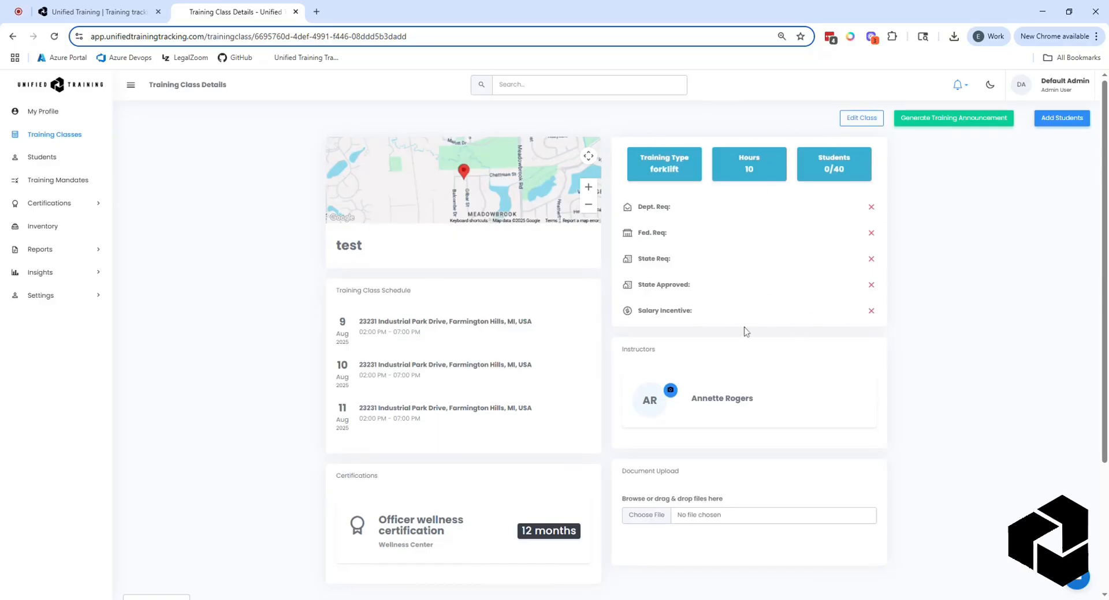
{"action": "scroll", "coordinate": [653, 362], "scroll_direction": "down", "scroll_amount": 3}
{"action": "scroll", "coordinate": [737, 264], "scroll_direction": "up", "scroll_amount": 2}
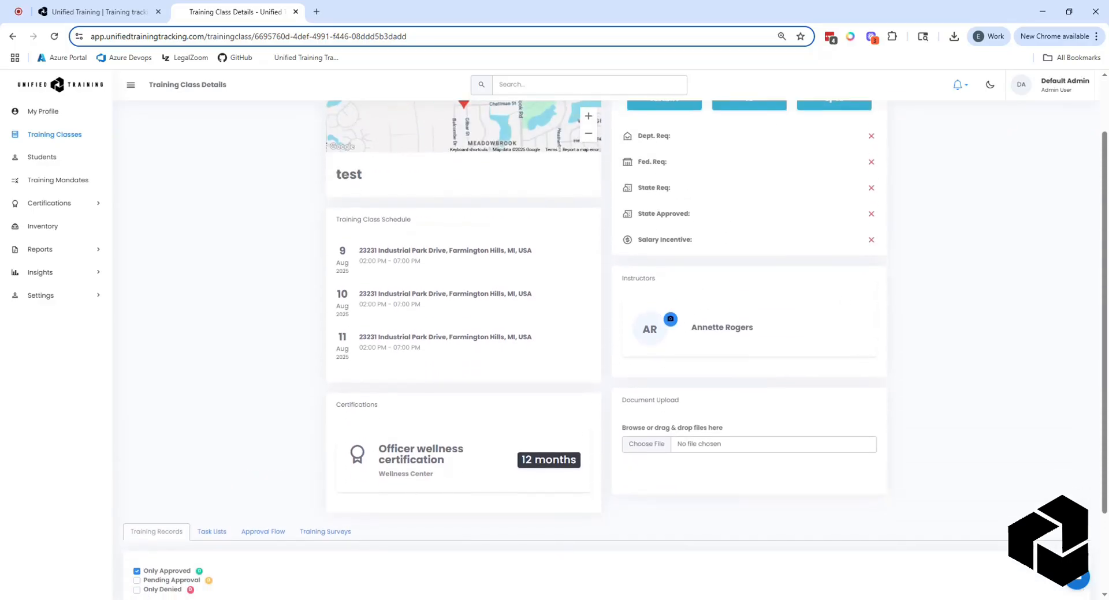
{"action": "scroll", "coordinate": [637, 303], "scroll_direction": "down", "scroll_amount": 1}
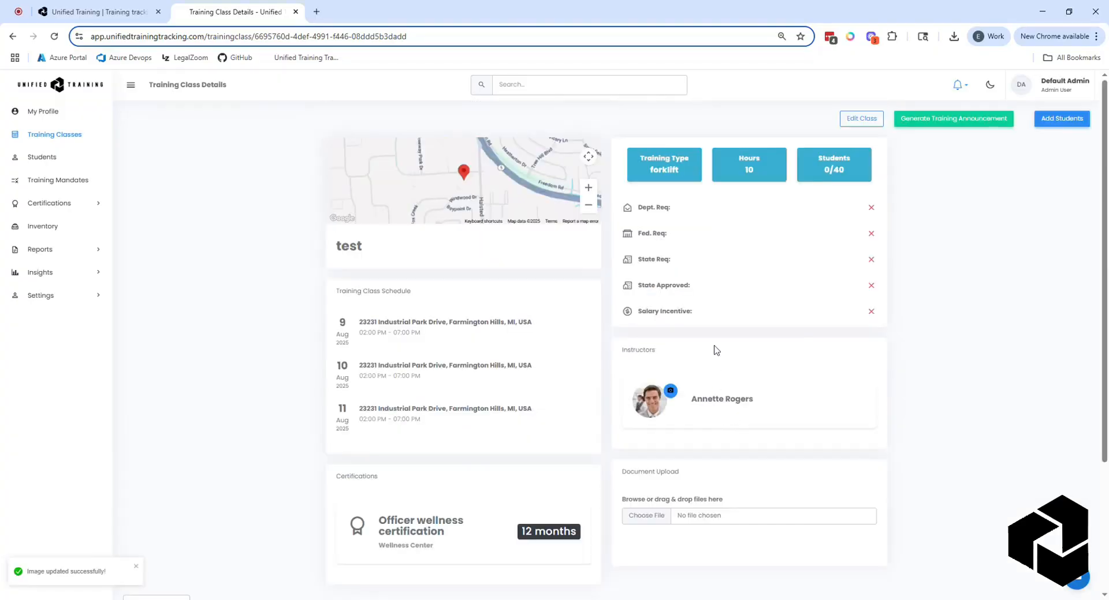
{"action": "scroll", "coordinate": [705, 352], "scroll_direction": "down", "scroll_amount": 3}
{"action": "scroll", "coordinate": [751, 331], "scroll_direction": "up", "scroll_amount": 1}
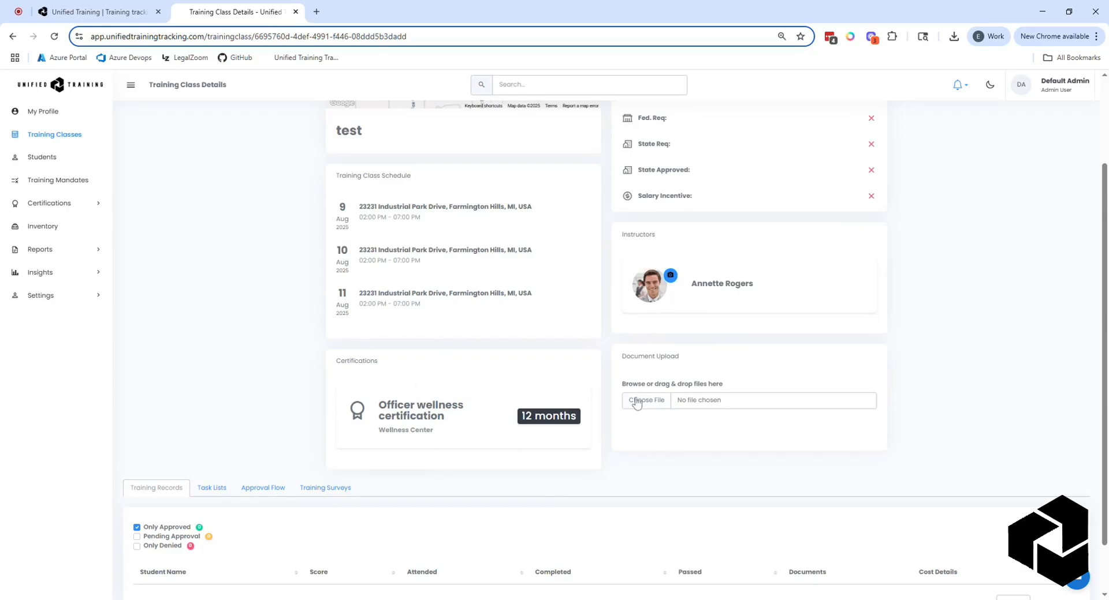
{"action": "scroll", "coordinate": [254, 277], "scroll_direction": "down", "scroll_amount": 1}
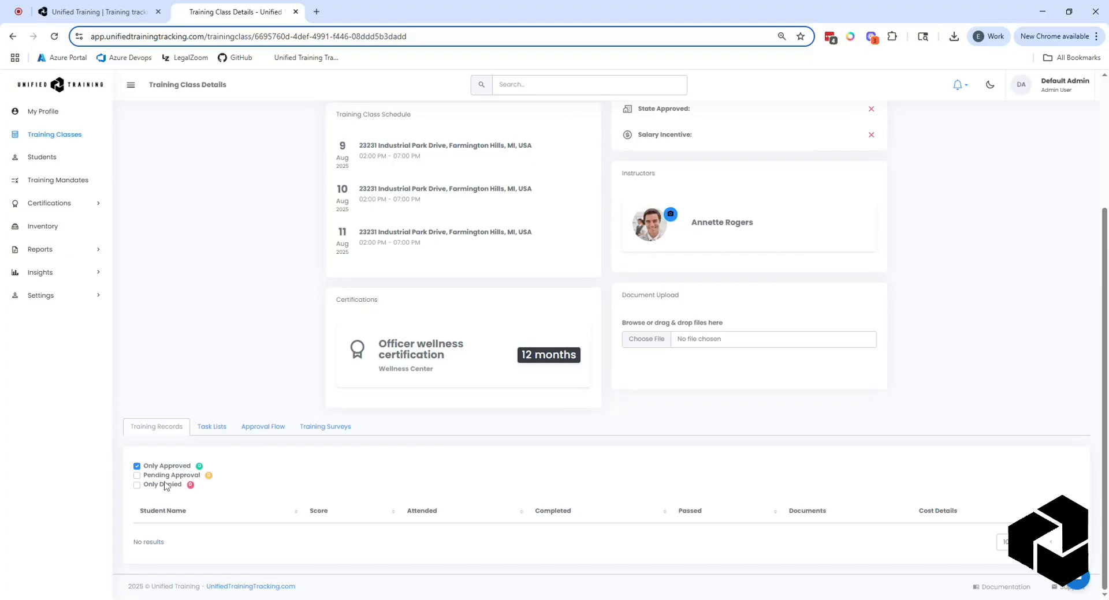
{"action": "scroll", "coordinate": [926, 425], "scroll_direction": "up", "scroll_amount": 3}
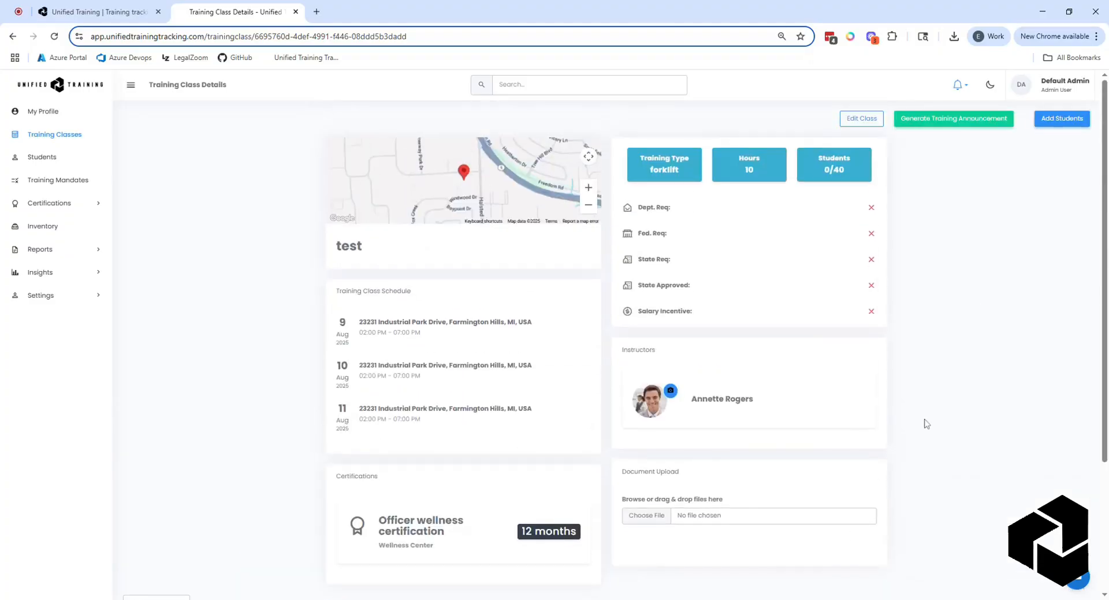
{"action": "scroll", "coordinate": [747, 300], "scroll_direction": "down", "scroll_amount": 3}
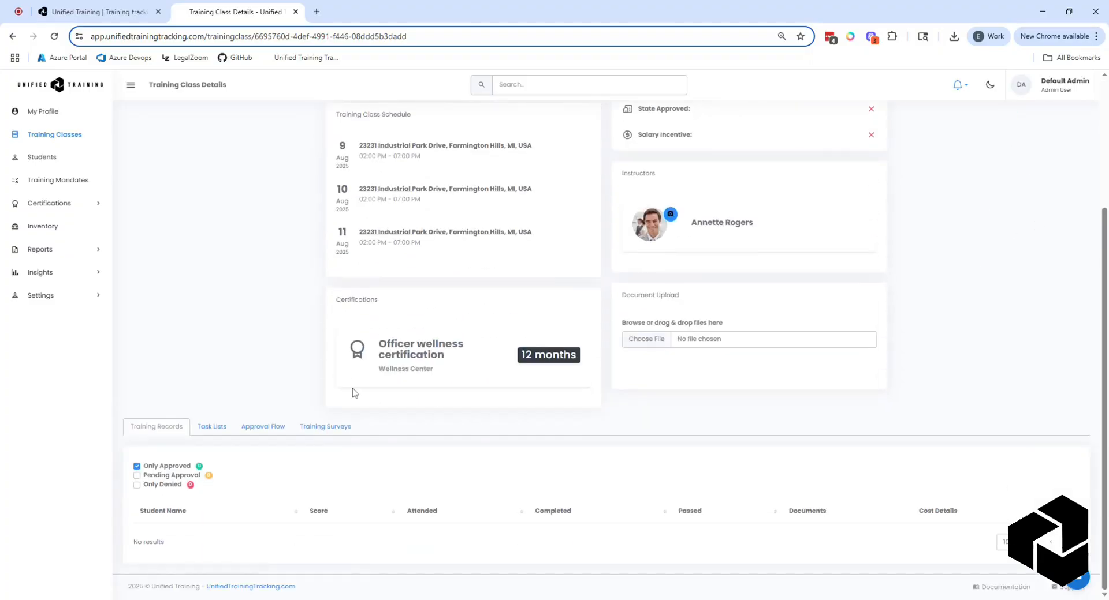
- View the class's task list association, approval flows and training surveys
{"action": "left_click", "coordinate": [212, 427]}
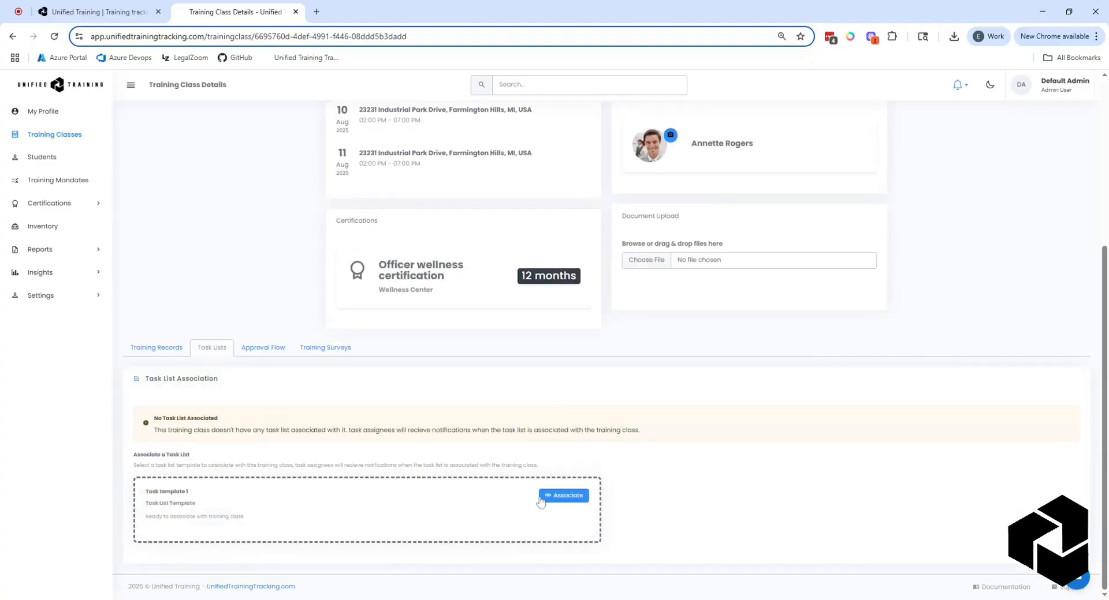
{"action": "left_click", "coordinate": [252, 350]}
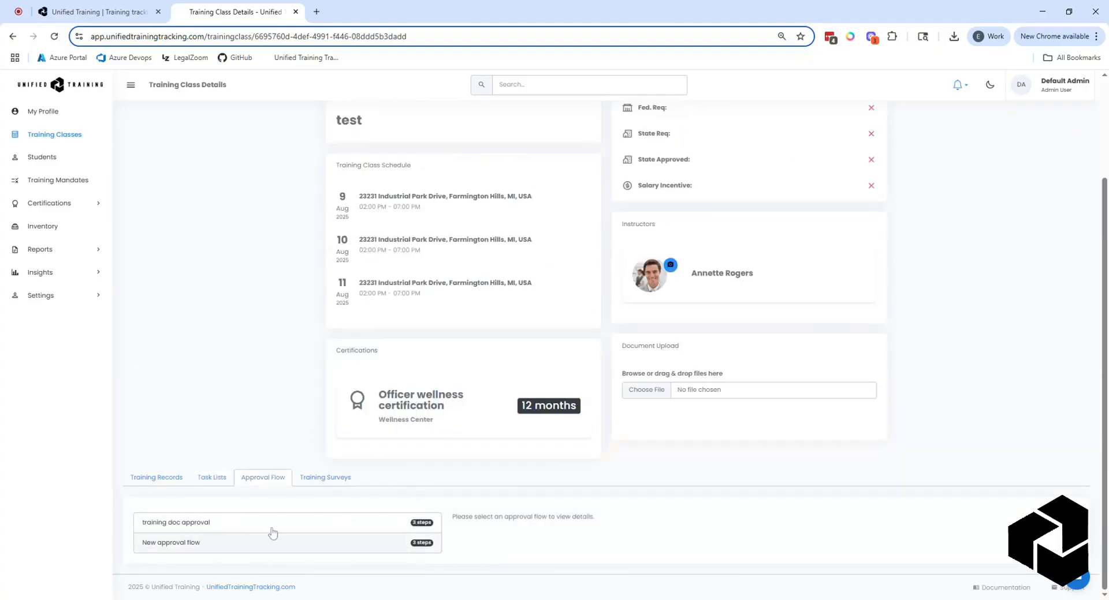
{"action": "left_click", "coordinate": [320, 479]}
{"action": "scroll", "coordinate": [318, 332], "scroll_direction": "down", "scroll_amount": 1}
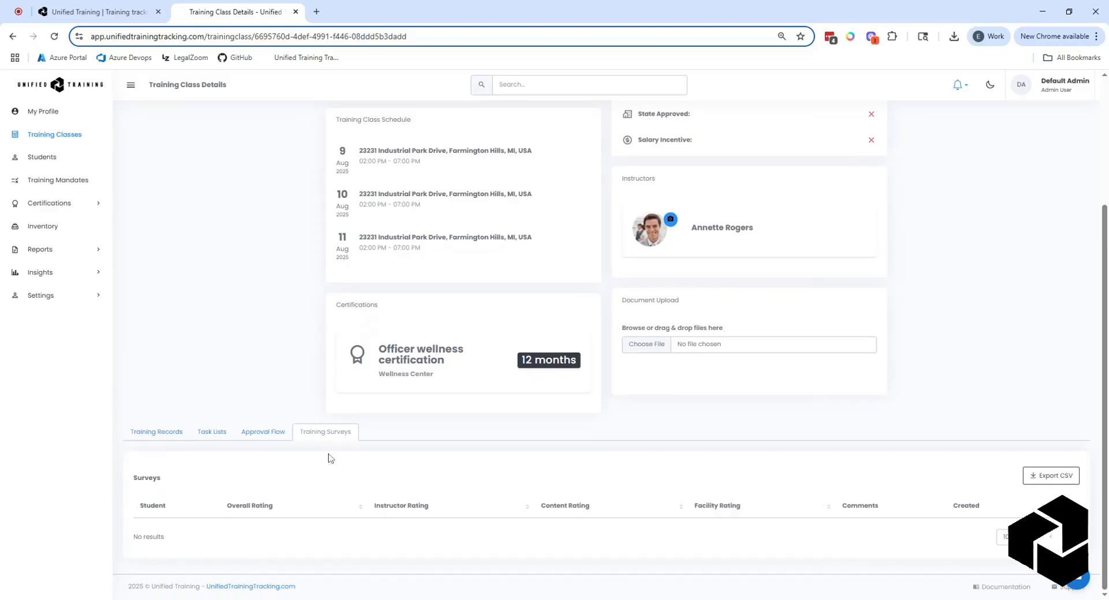
{"action": "scroll", "coordinate": [802, 421], "scroll_direction": "up", "scroll_amount": 3}
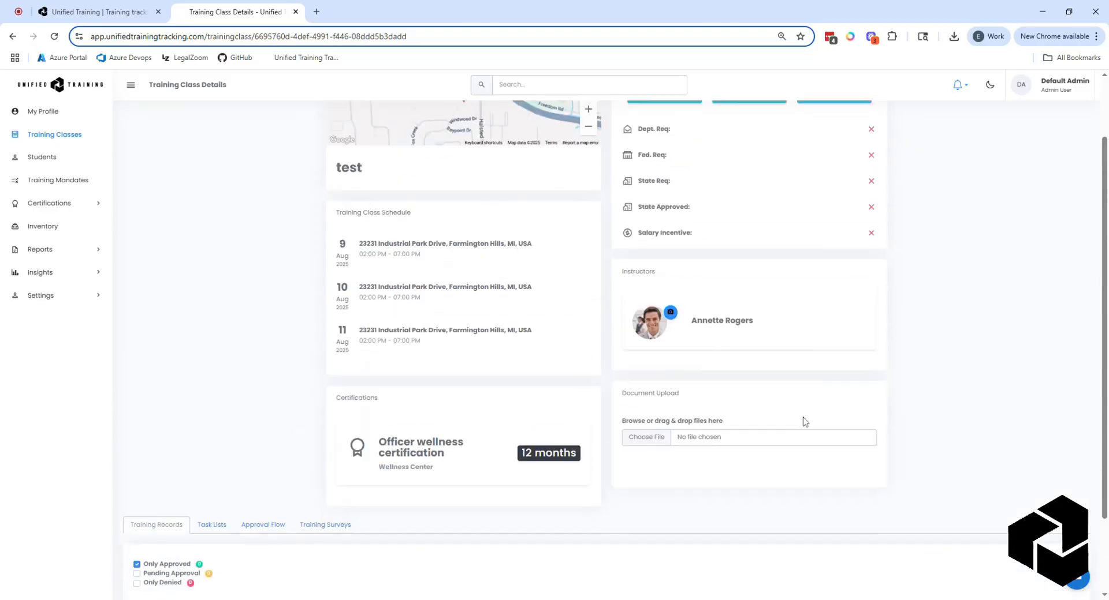
- Add the first five listed students to the training class
{"action": "left_click", "coordinate": [1064, 119]}
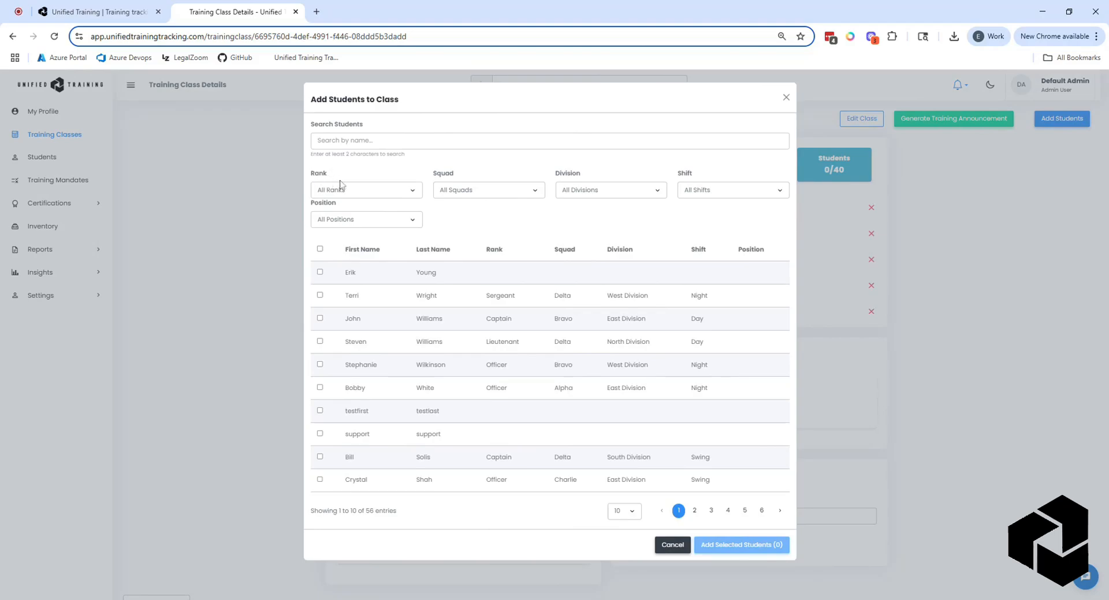
{"action": "left_click", "coordinate": [320, 273]}
{"action": "left_click", "coordinate": [321, 295]}
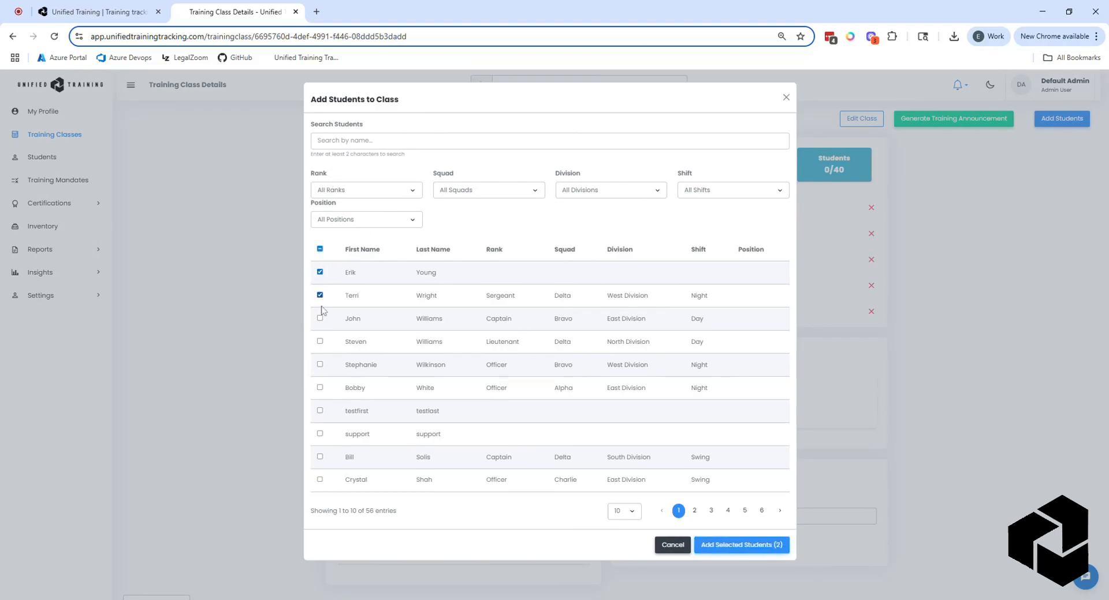
{"action": "left_click", "coordinate": [320, 341]}
{"action": "left_click", "coordinate": [732, 547]}
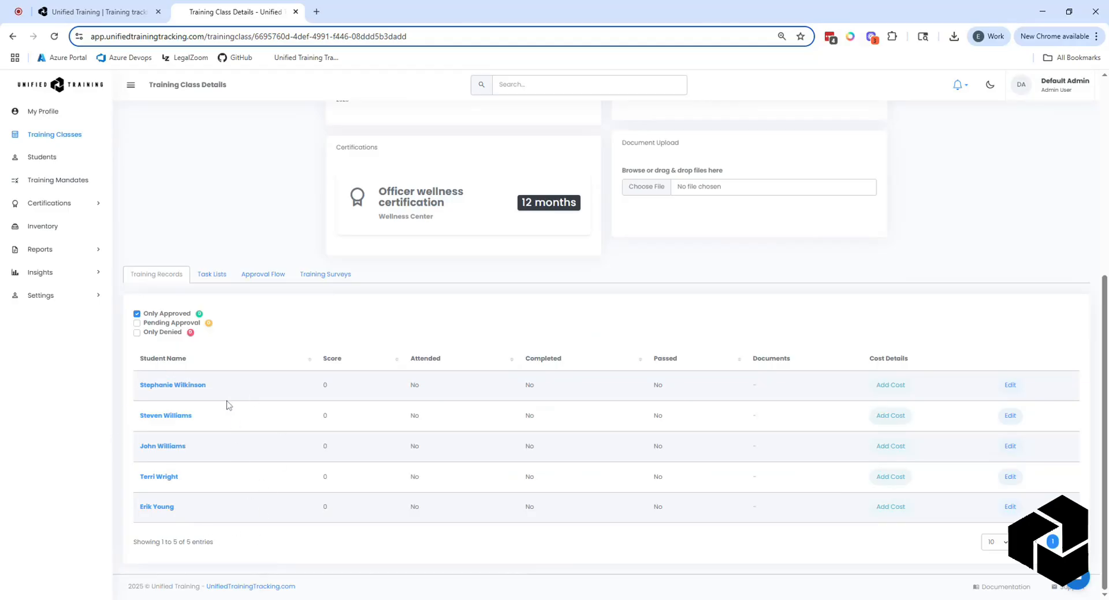
- View the editing form of the first student's training record and close it without saving
{"action": "left_click", "coordinate": [1010, 388]}
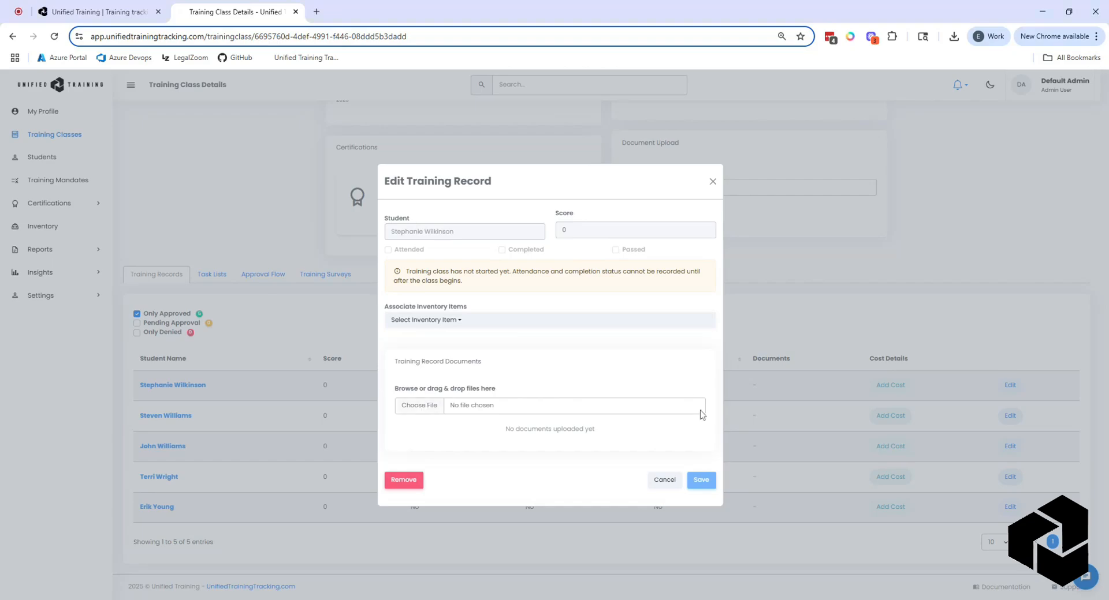
{"action": "left_click", "coordinate": [664, 480]}
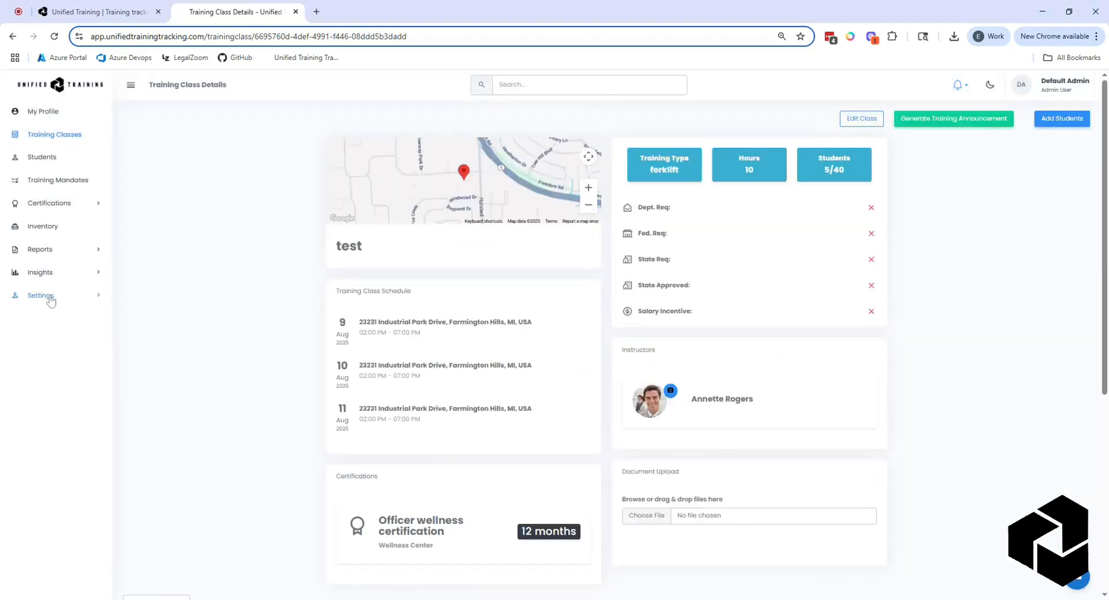
- Download the training class import template and load the downloaded xlsx file into the training class importer
{"action": "left_click", "coordinate": [52, 296]}
{"action": "scroll", "coordinate": [214, 374], "scroll_direction": "down", "scroll_amount": 2}
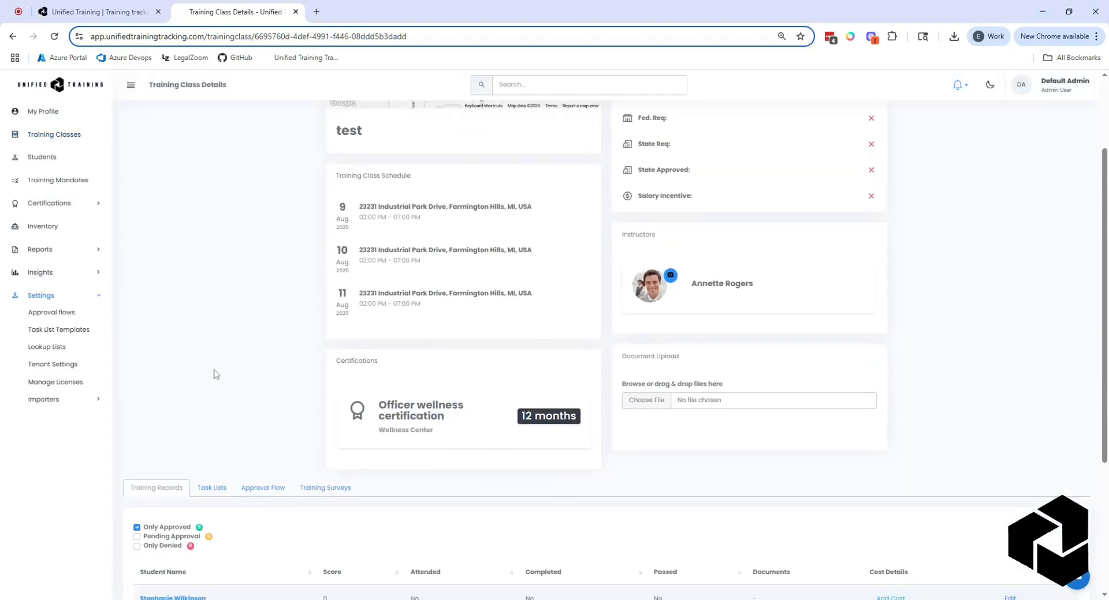
{"action": "left_click", "coordinate": [49, 400]}
{"action": "left_click", "coordinate": [72, 440]}
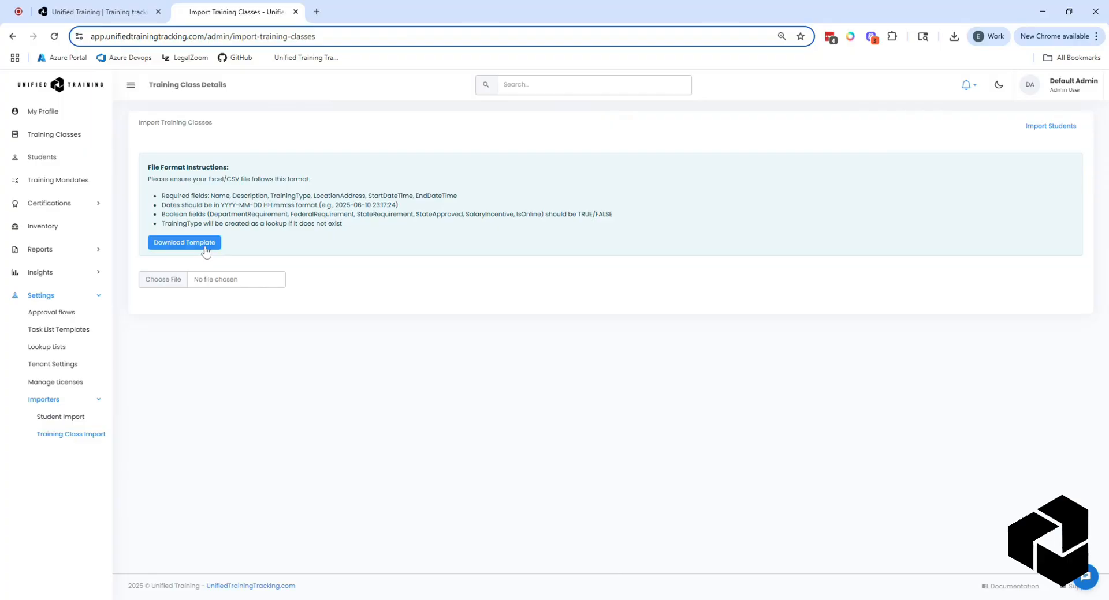
{"action": "left_click", "coordinate": [200, 247]}
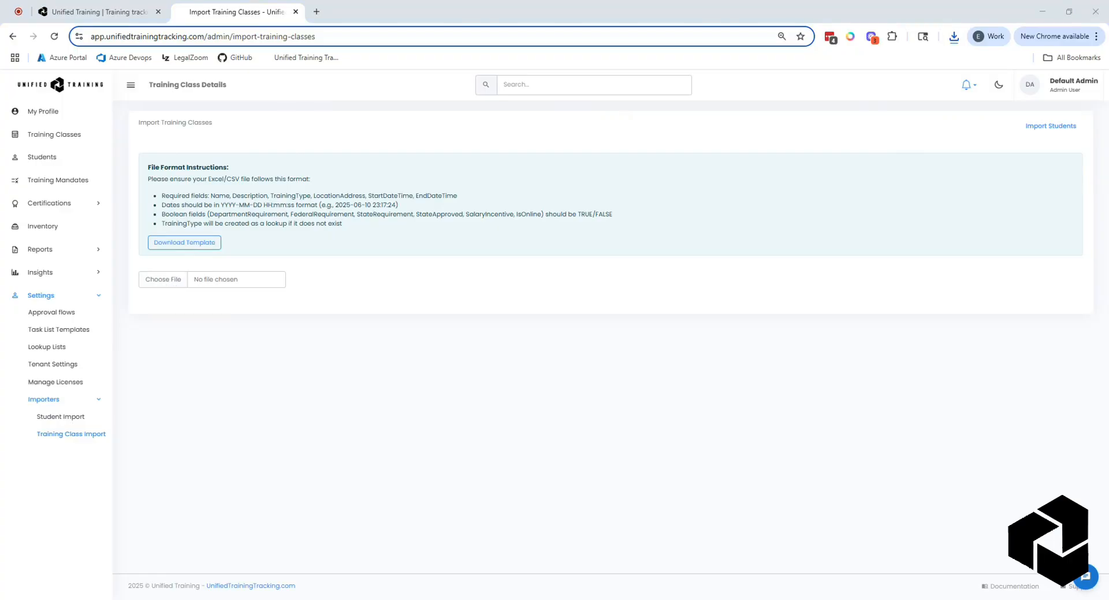
{"action": "double_click", "coordinate": [240, 379]}
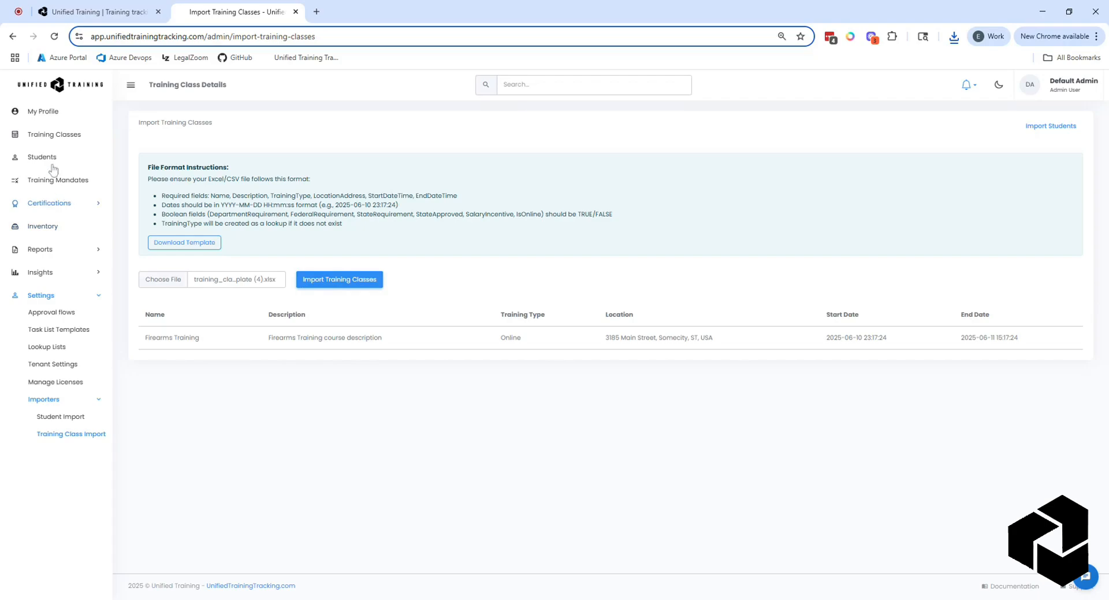
- Review the upcoming training classes list and open the details of the Test class
{"action": "left_click", "coordinate": [65, 138]}
{"action": "scroll", "coordinate": [283, 252], "scroll_direction": "down", "scroll_amount": 1}
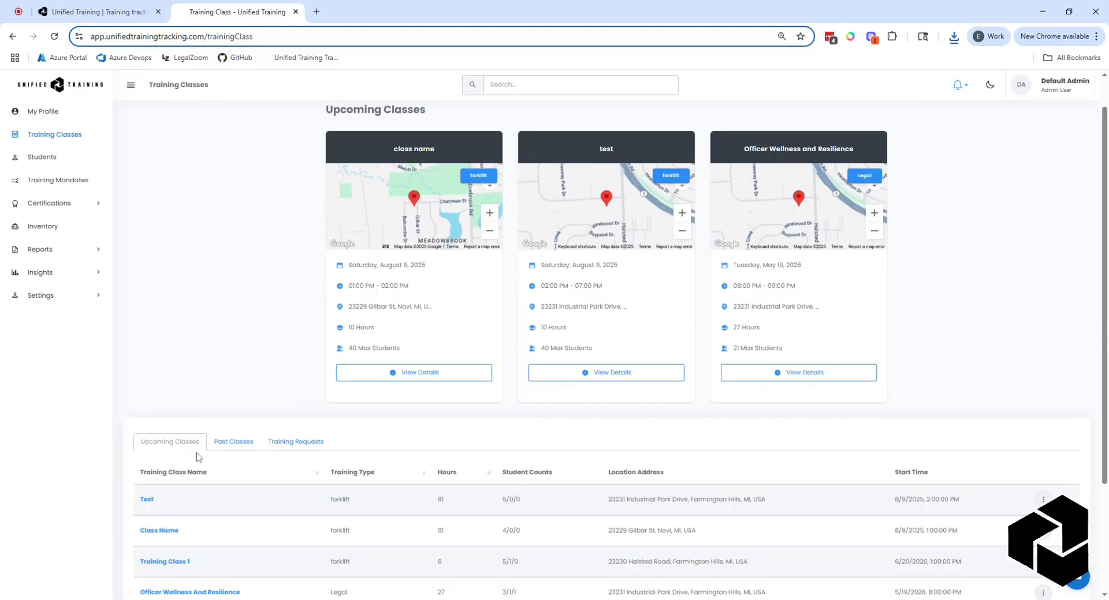
{"action": "scroll", "coordinate": [219, 407], "scroll_direction": "down", "scroll_amount": 2}
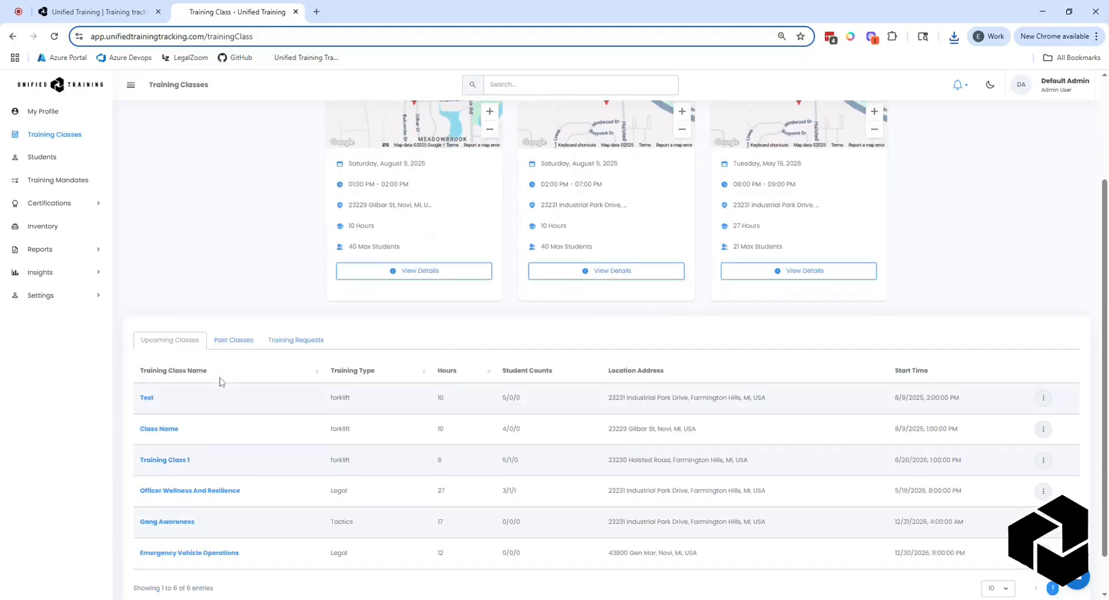
{"action": "scroll", "coordinate": [219, 382], "scroll_direction": "down", "scroll_amount": 1}
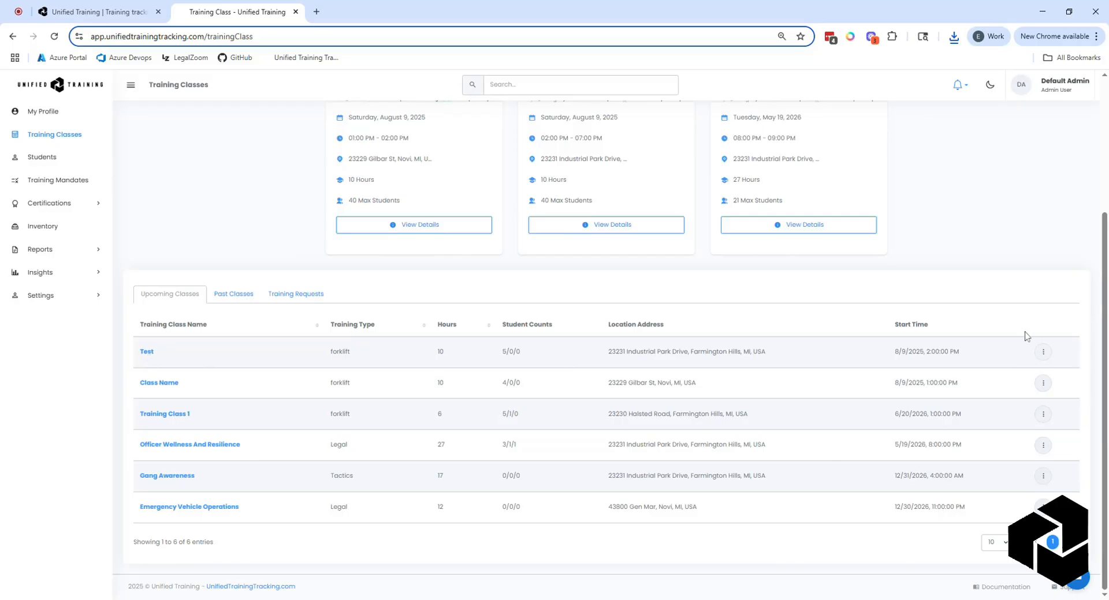
{"action": "left_click", "coordinate": [1042, 354]}
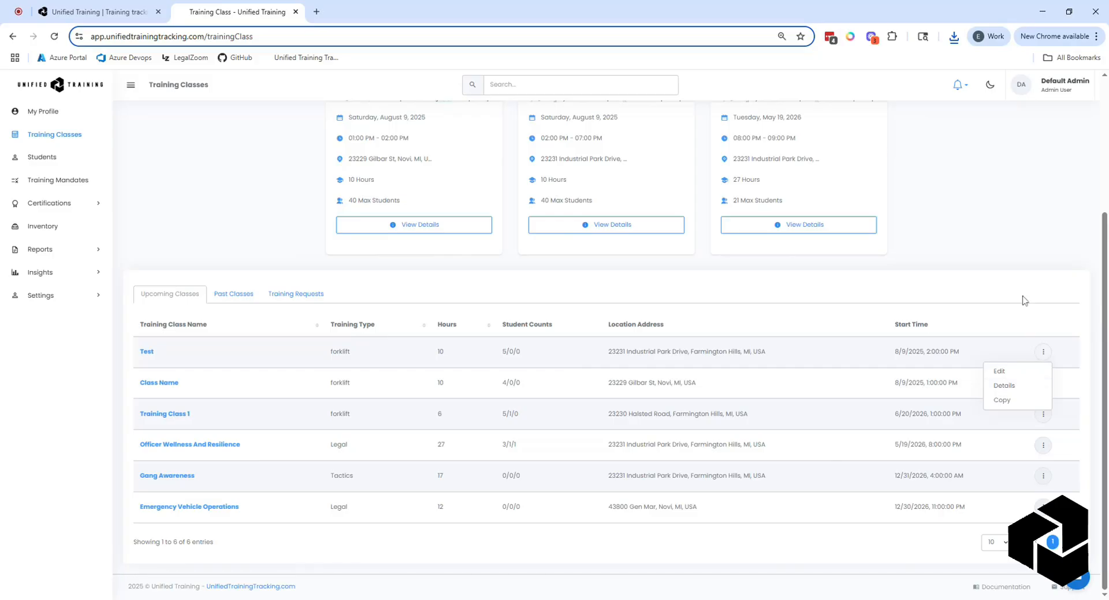
{"action": "left_click", "coordinate": [1031, 387]}
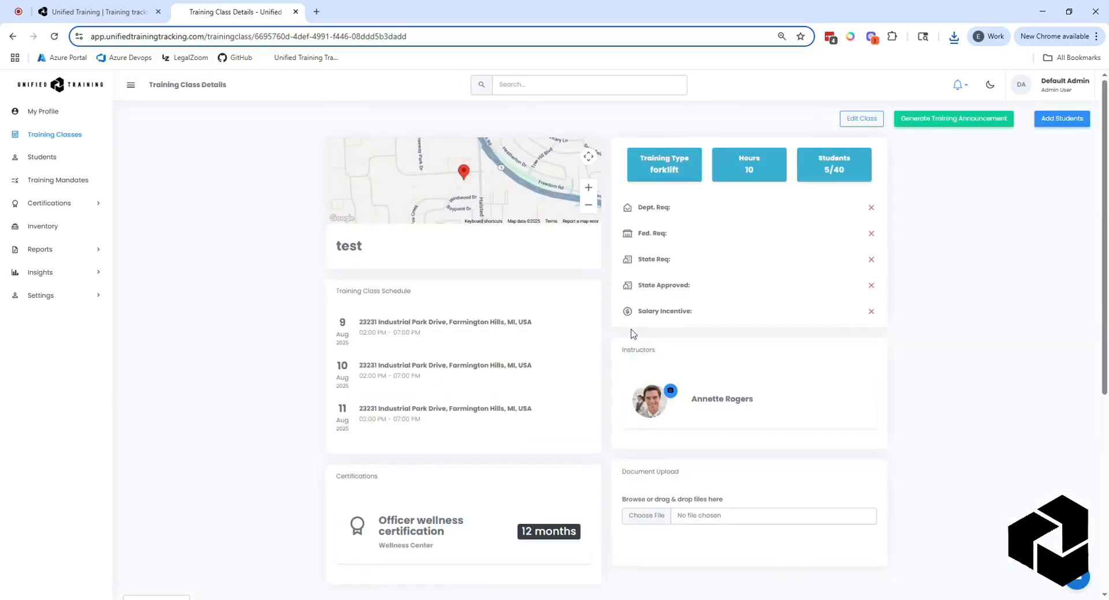